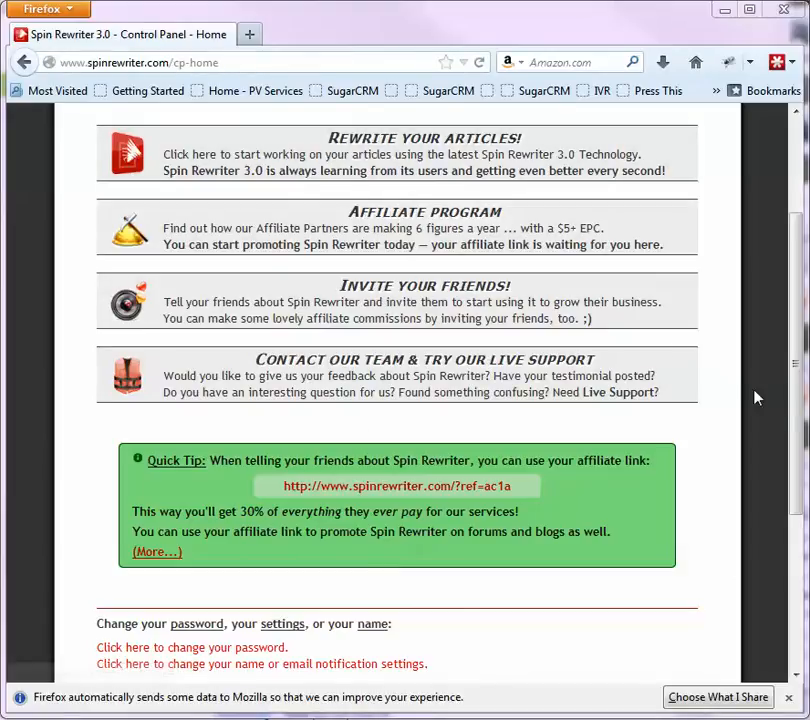
Open the article rewriting page and ignore the unfinished draft.
drag(788, 418, 793, 375)
click(778, 491)
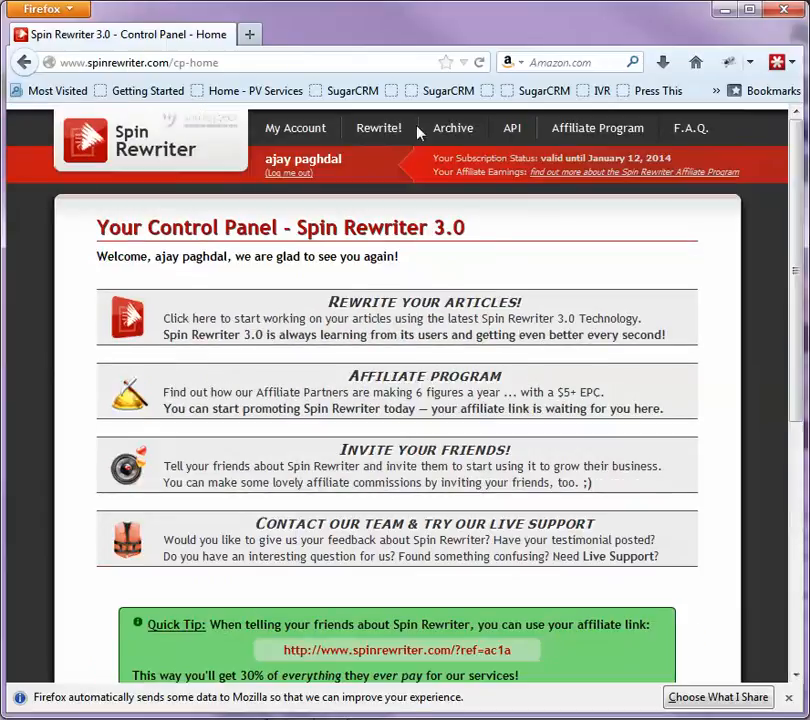
click(386, 128)
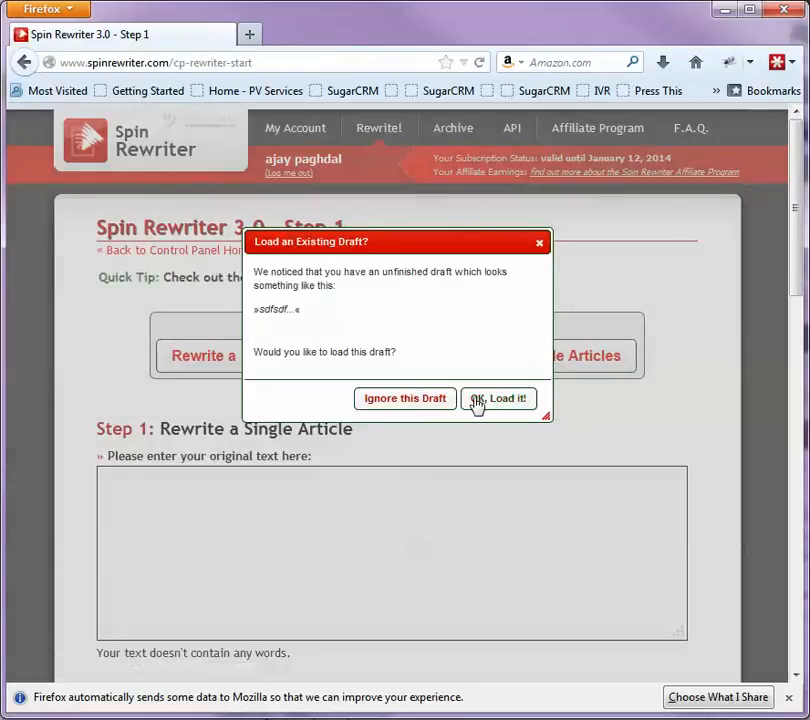
click(410, 402)
Dismiss the browser's notification about automatically sending data to Mozilla.
scroll(236, 512, down, 1)
scroll(236, 514, down, 2)
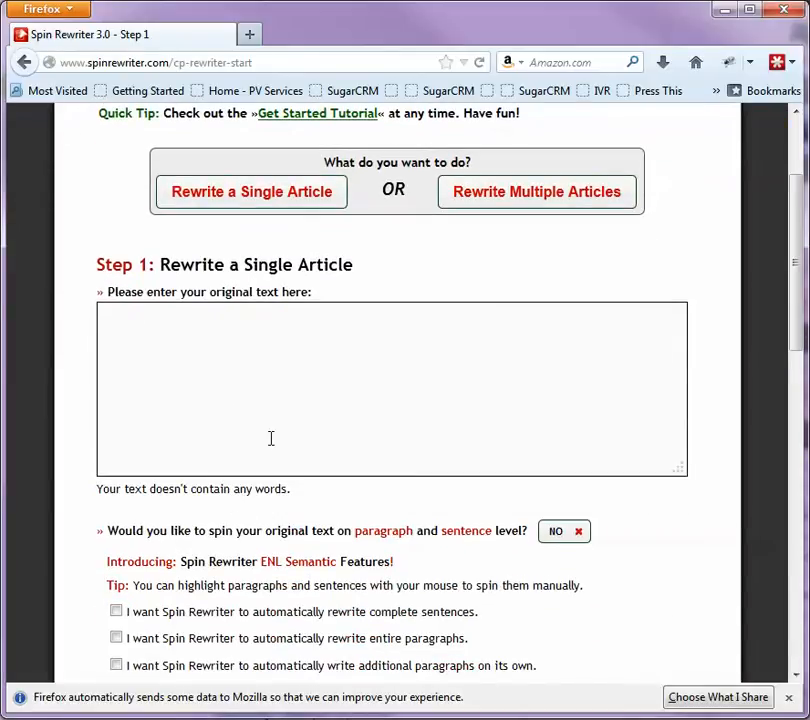
scroll(289, 393, up, 3)
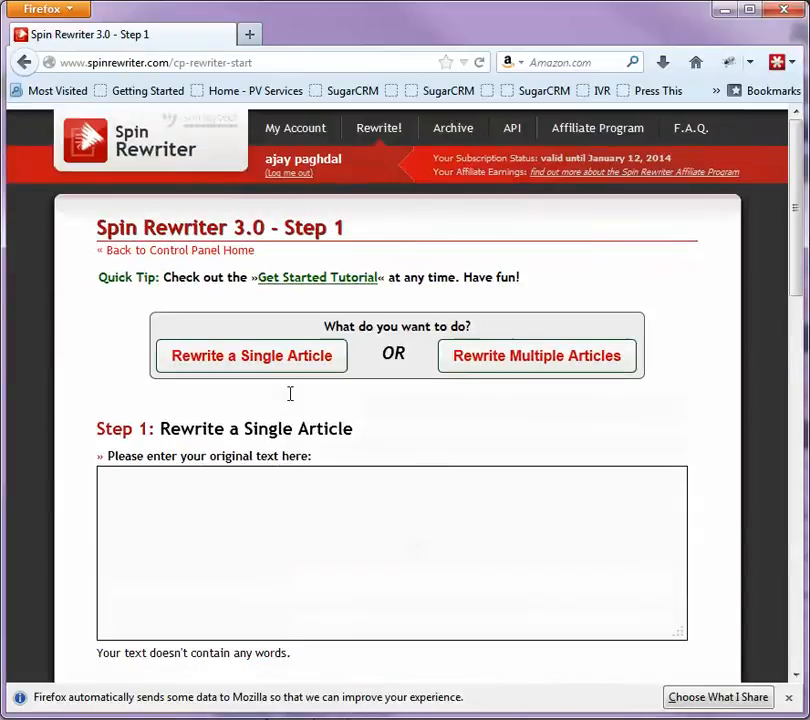
click(240, 545)
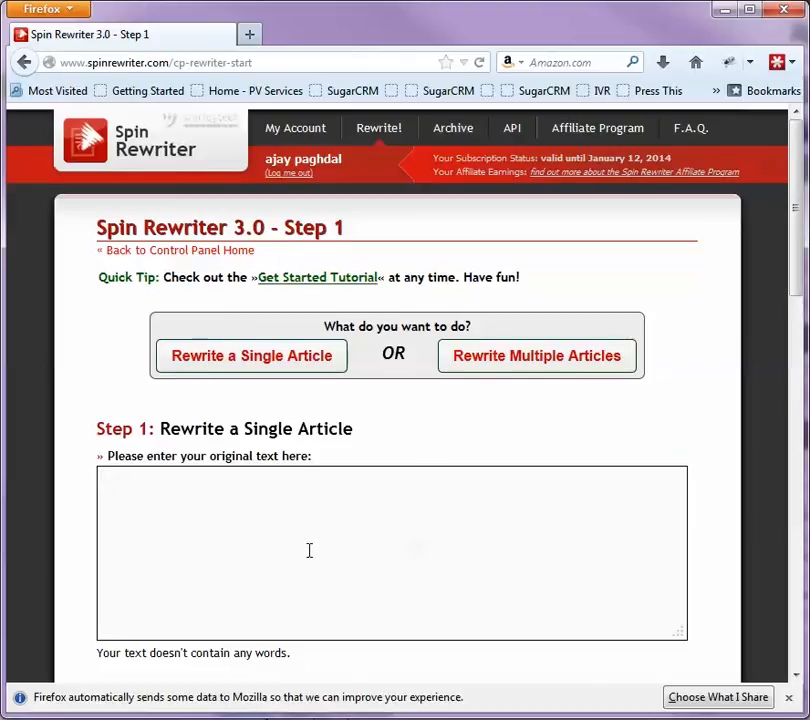
scroll(309, 550, down, 3)
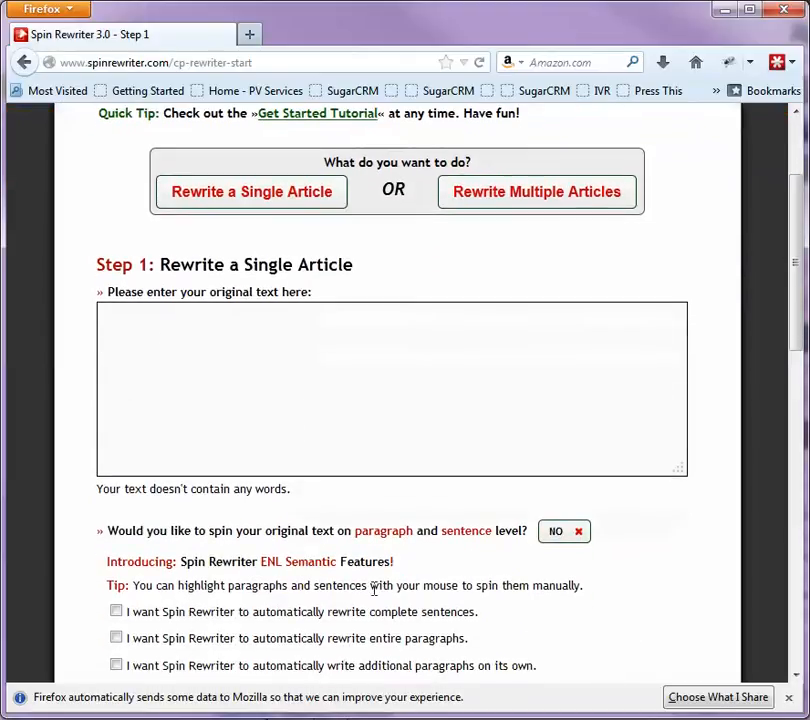
click(788, 697)
Paste the copied carpet cleaning article into the original text field for rewriting a single article.
scroll(760, 640, down, 1)
scroll(742, 613, down, 1)
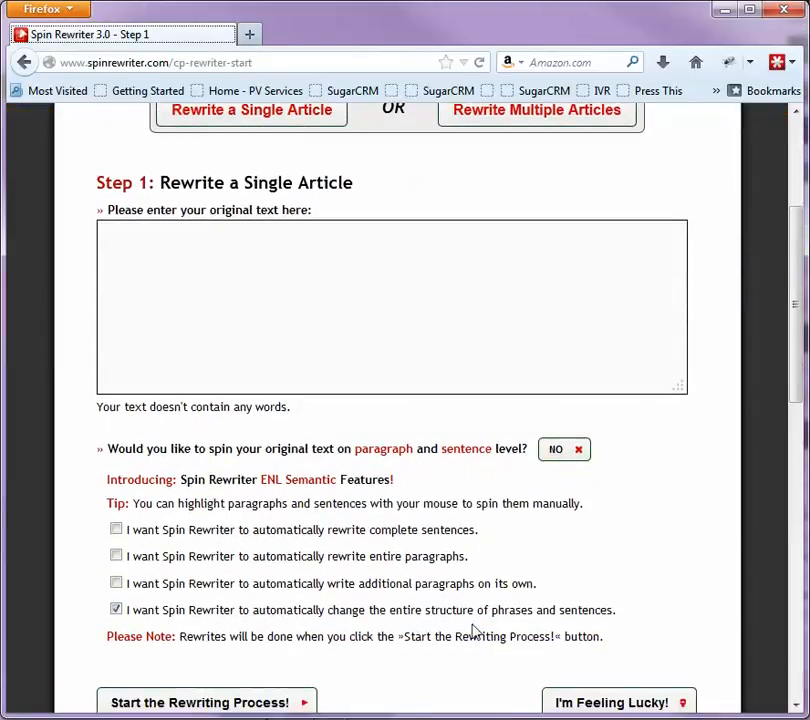
scroll(584, 499, down, 2)
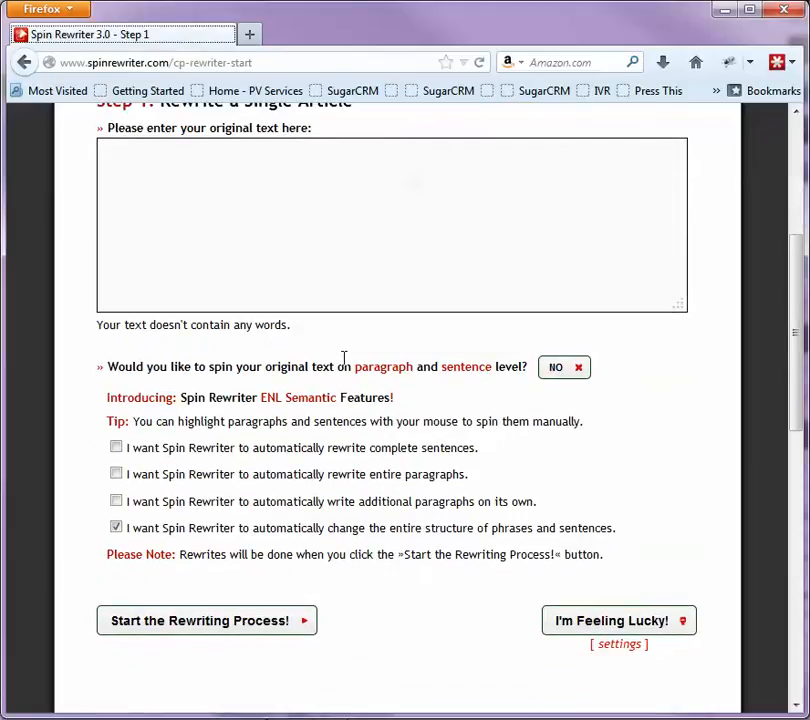
click(381, 256)
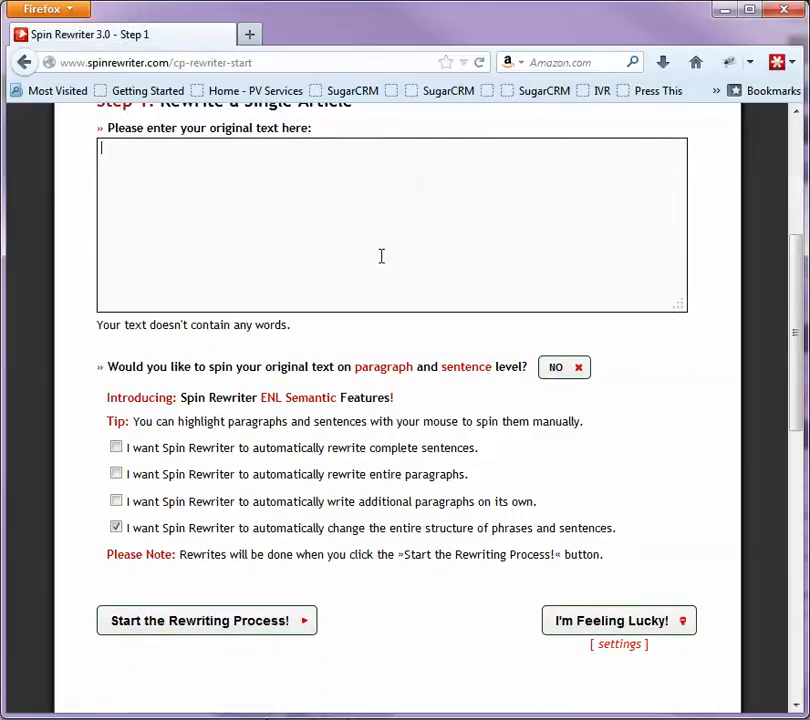
key(ctrl+v)
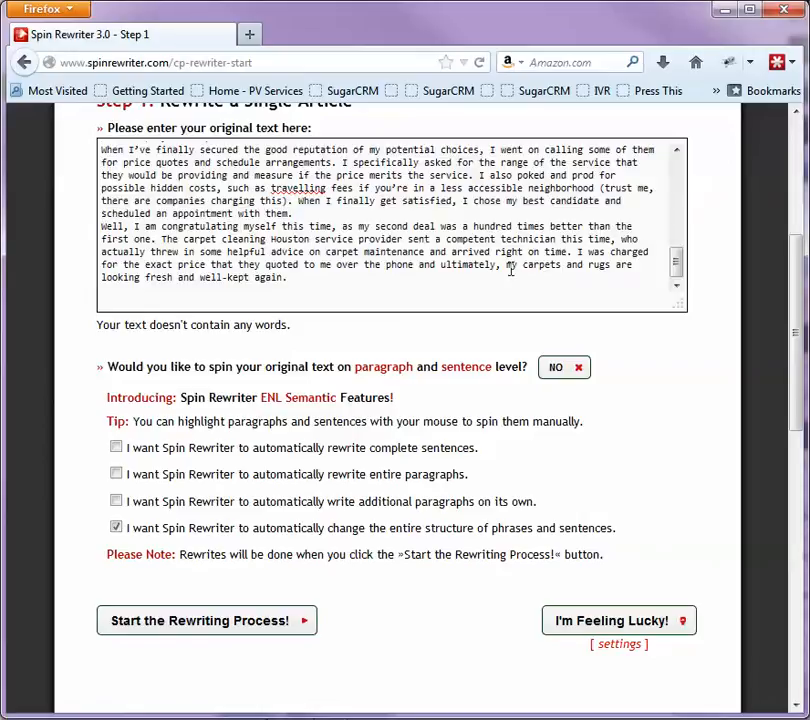
Insert a blank line after the article's title and another after the paragraph ending in "precious bucks".
drag(681, 270, 669, 172)
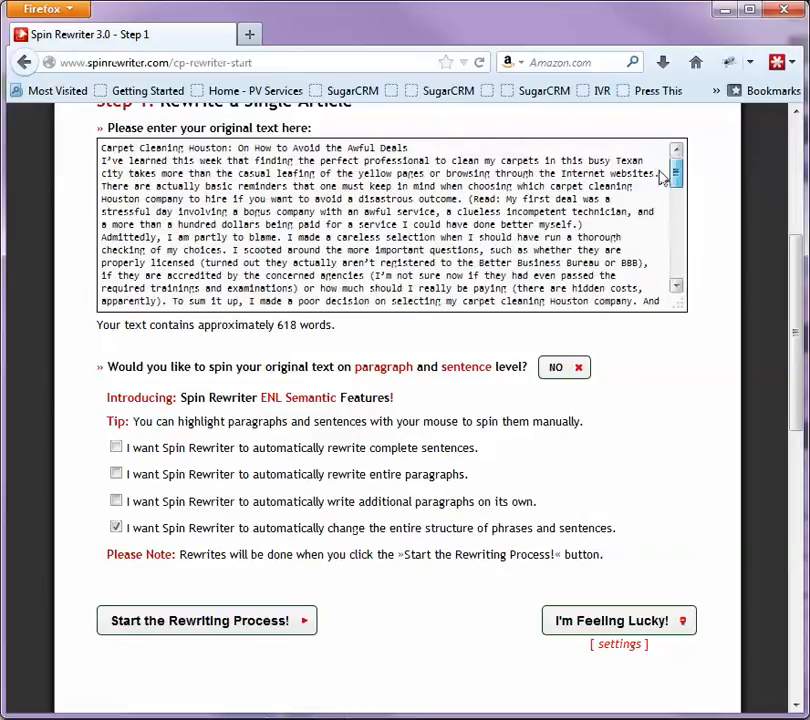
click(462, 151)
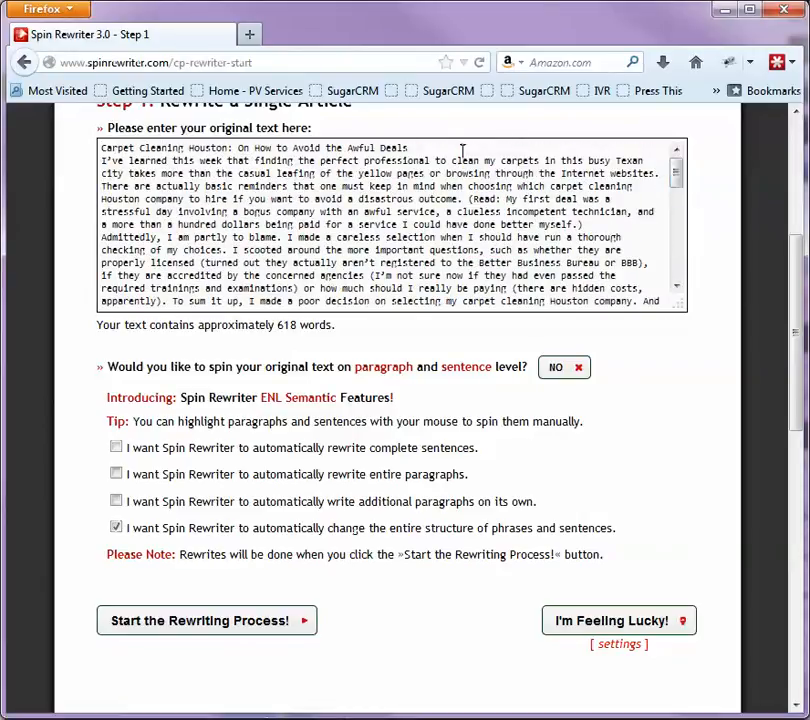
key(Return)
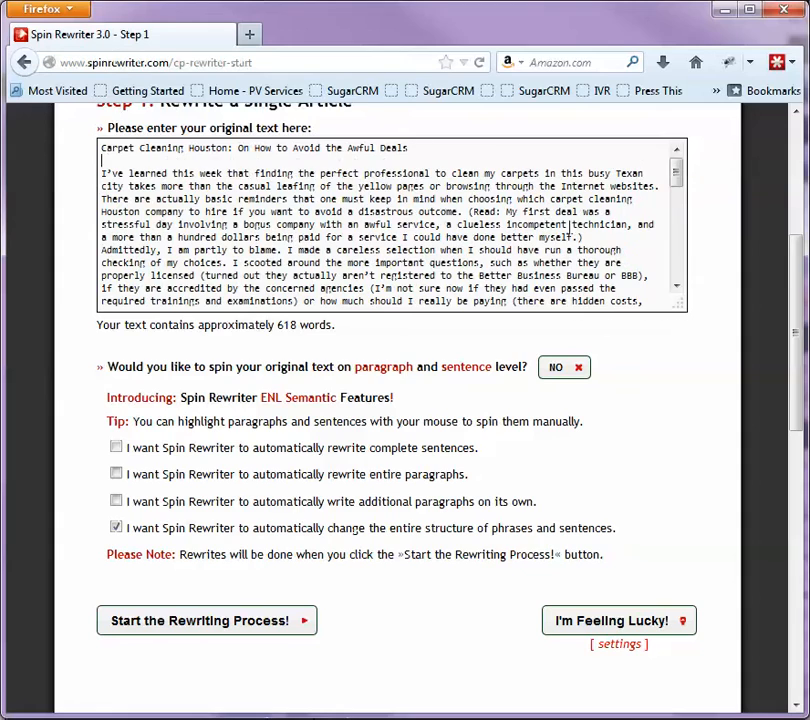
mouse_move(677, 181)
mouse_down()
mouse_move(679, 195)
mouse_move(677, 183)
mouse_up()
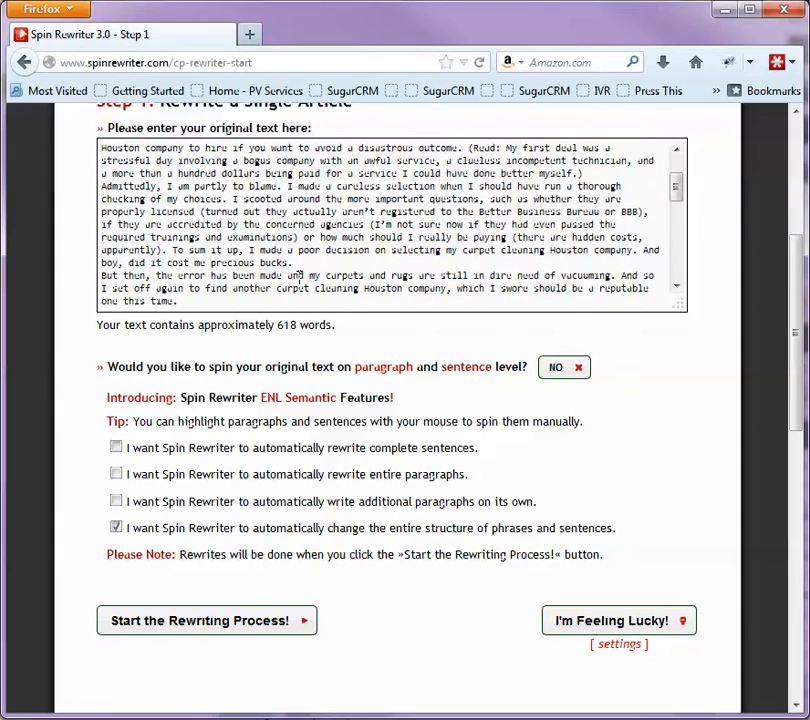
click(309, 263)
key(Return)
Separate the remaining paragraphs of the article, from "But then, the error" to "Well, I am congratulating", with blank lines.
scroll(309, 263, down, 2)
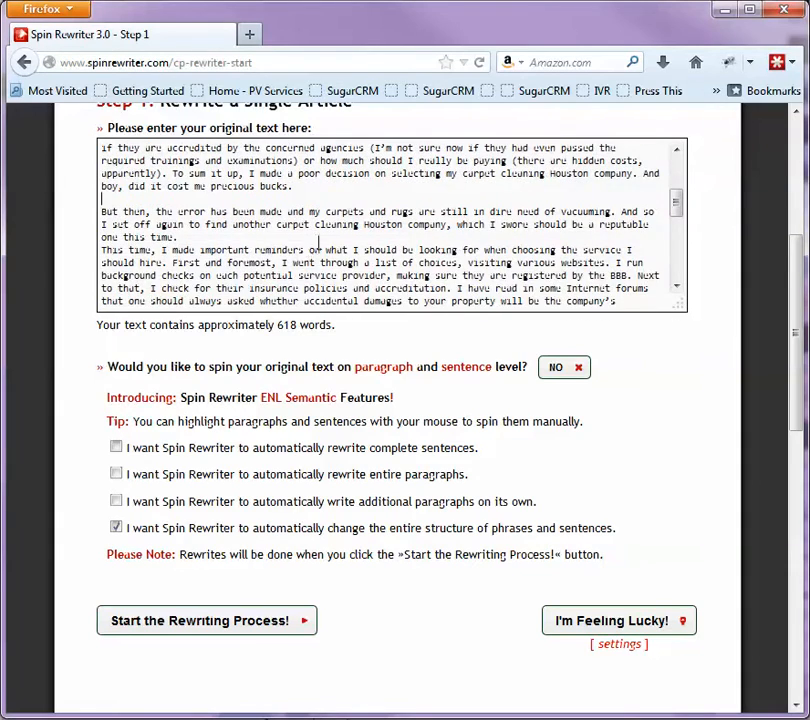
click(322, 233)
key(Return)
scroll(322, 235, down, 3)
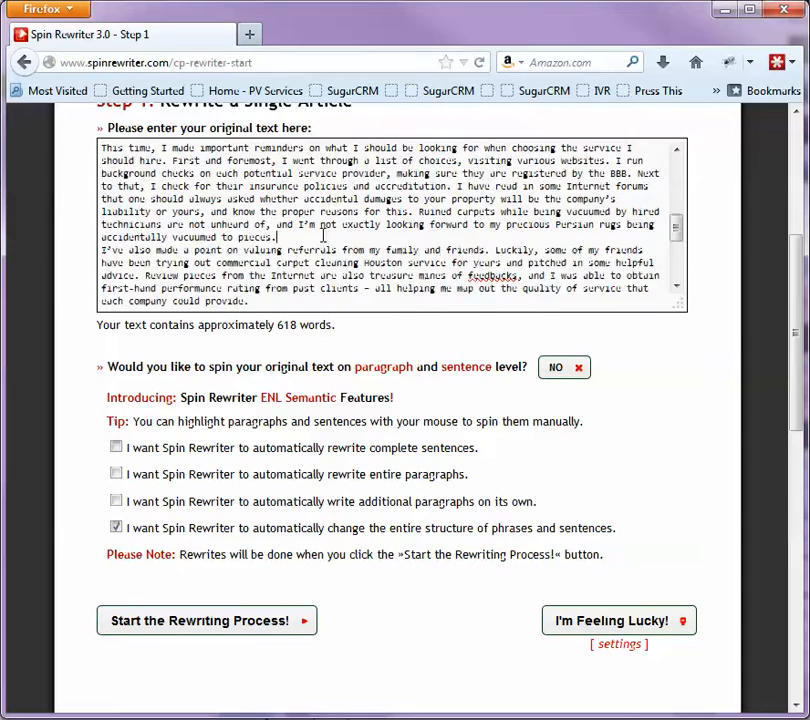
scroll(328, 230, down, 3)
click(392, 199)
key(Return)
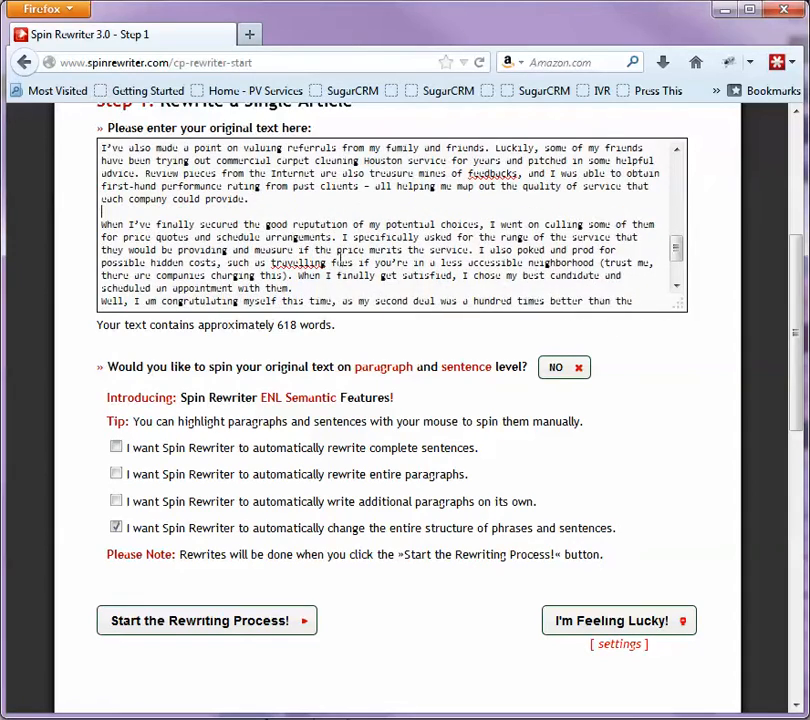
click(340, 288)
key(Return)
scroll(340, 288, down, 2)
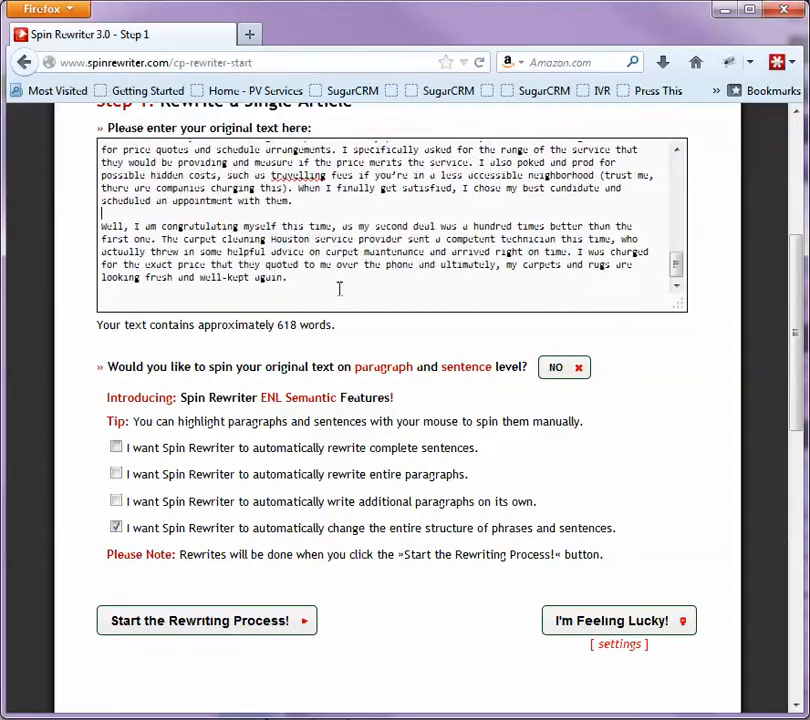
scroll(340, 288, up, 10)
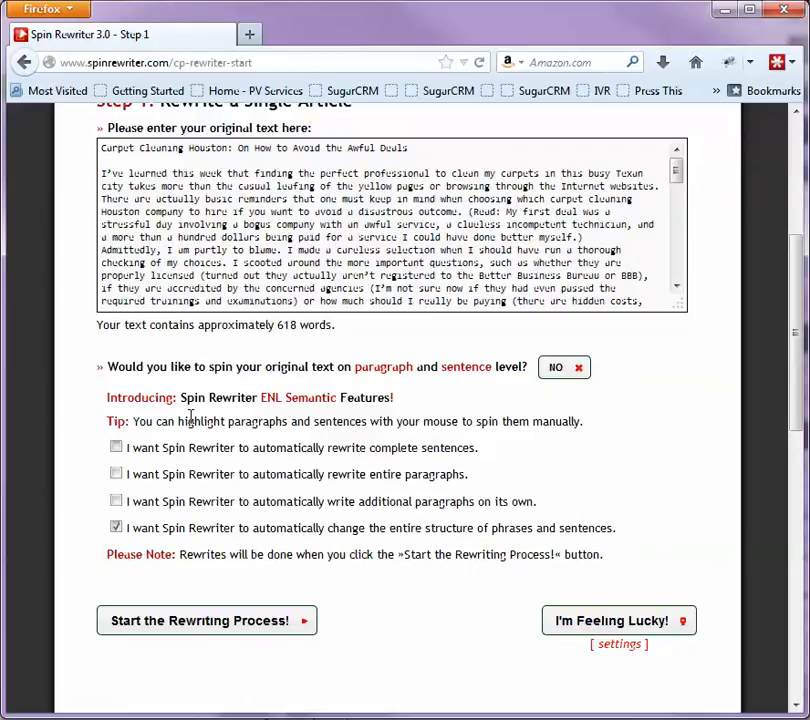
Try switching paragraph and sentence level spinning and the automatic phrase and sentence structure option on and off.
click(184, 529)
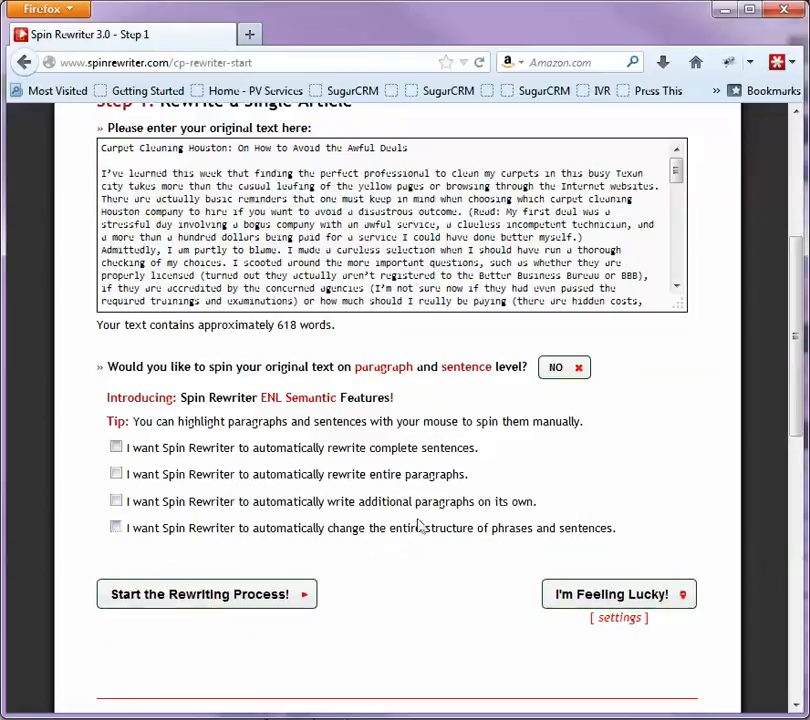
click(577, 369)
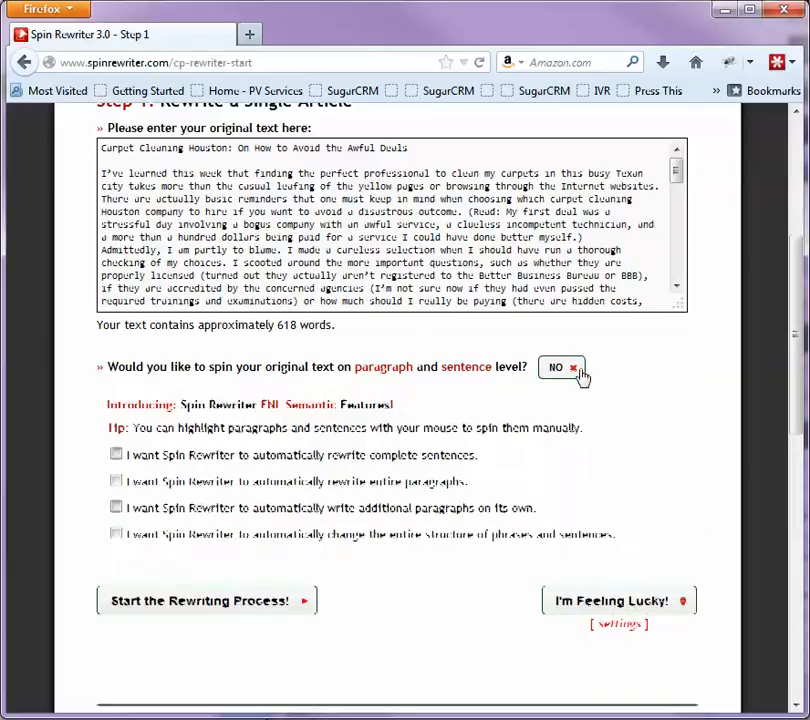
click(577, 369)
click(580, 371)
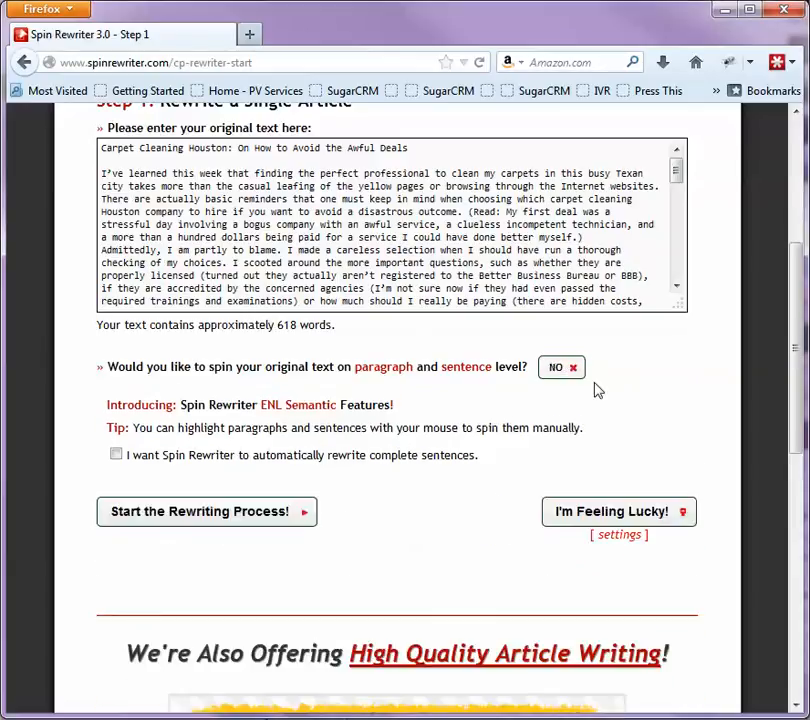
click(577, 370)
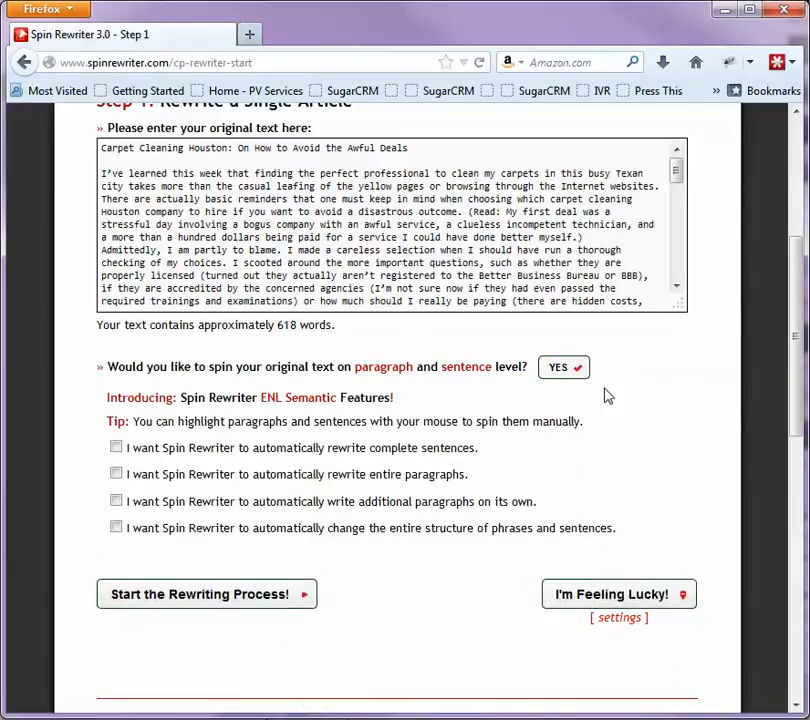
click(378, 529)
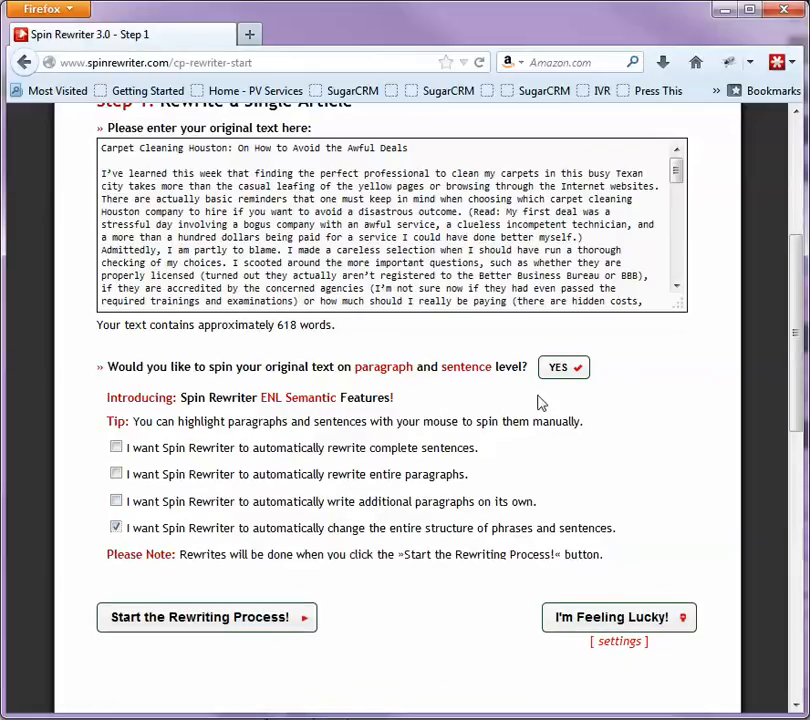
click(565, 373)
click(562, 380)
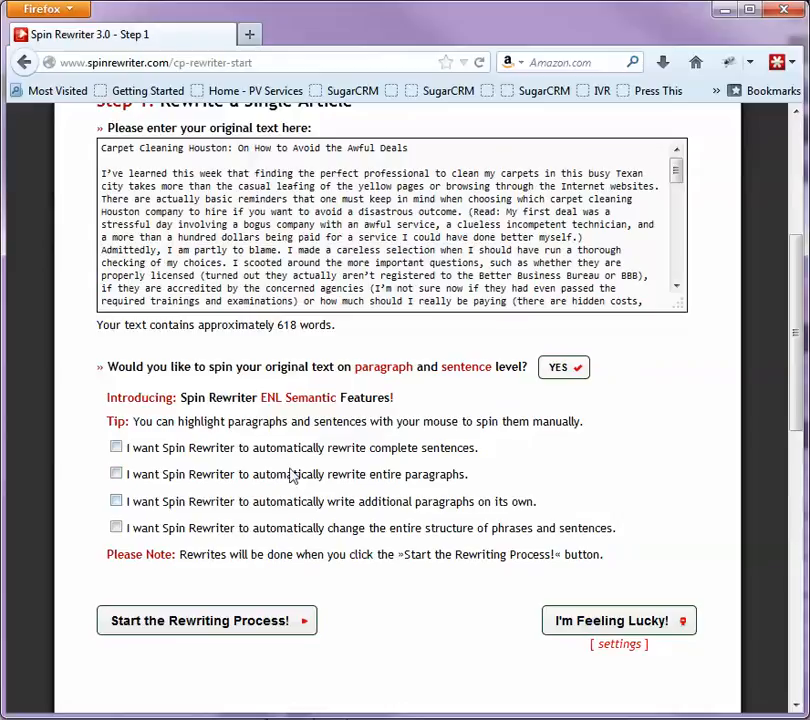
Set paragraph and sentence level spinning to NO and start the rewriting process.
click(574, 375)
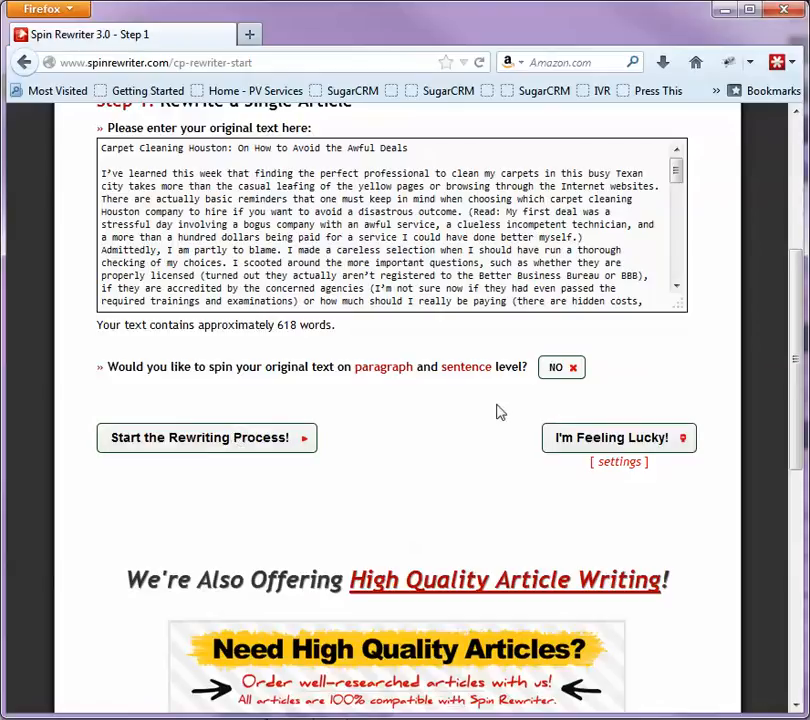
click(198, 450)
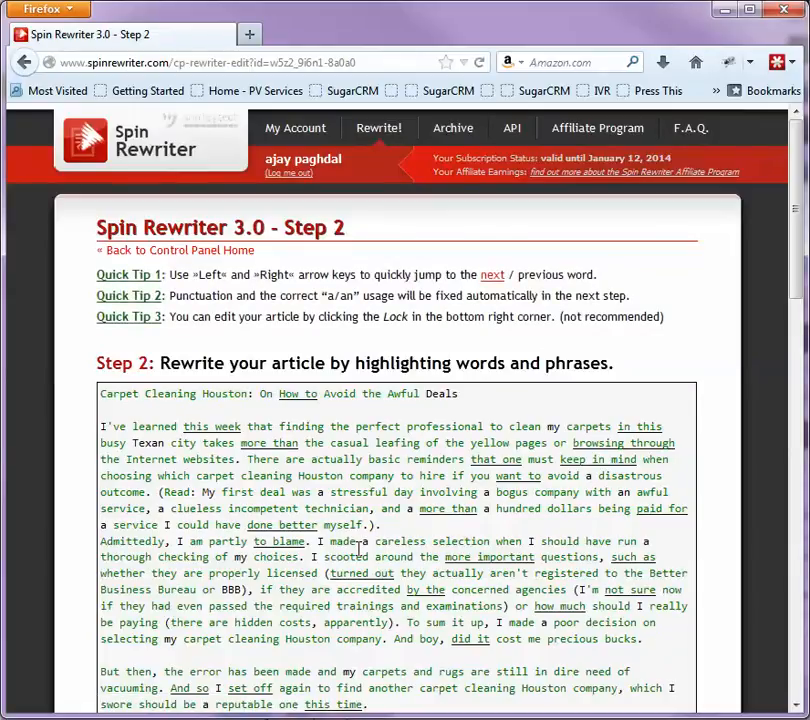
Examine the underlined words and phrases in the Step 2 article, its uniqueness stats and the available rewriting options.
scroll(148, 491, down, 5)
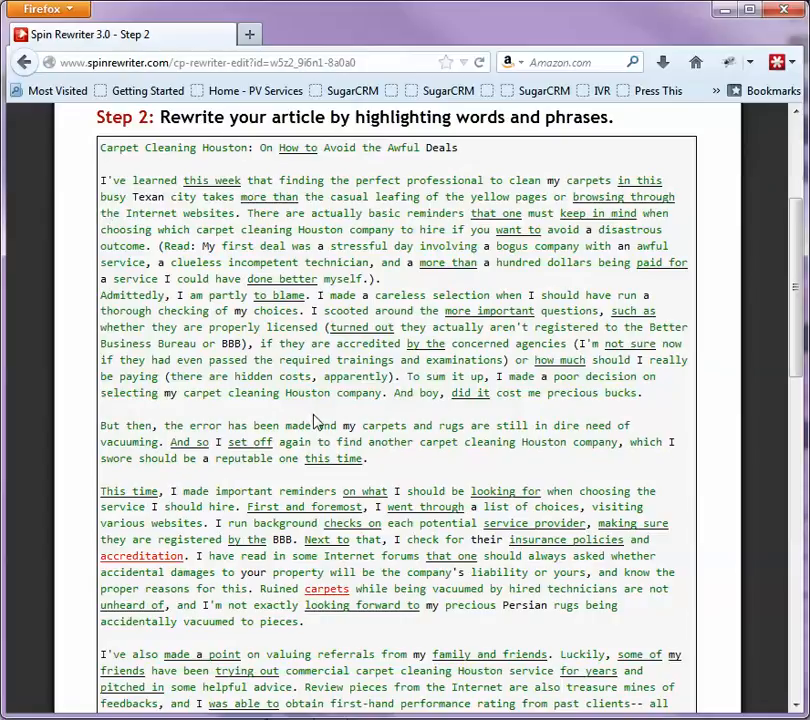
scroll(316, 441, down, 3)
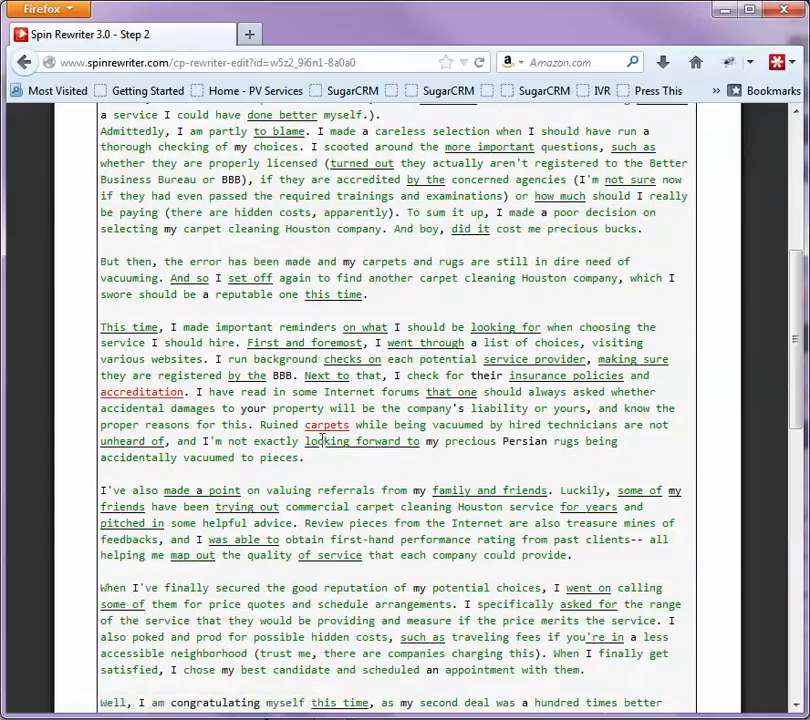
scroll(330, 465, up, 6)
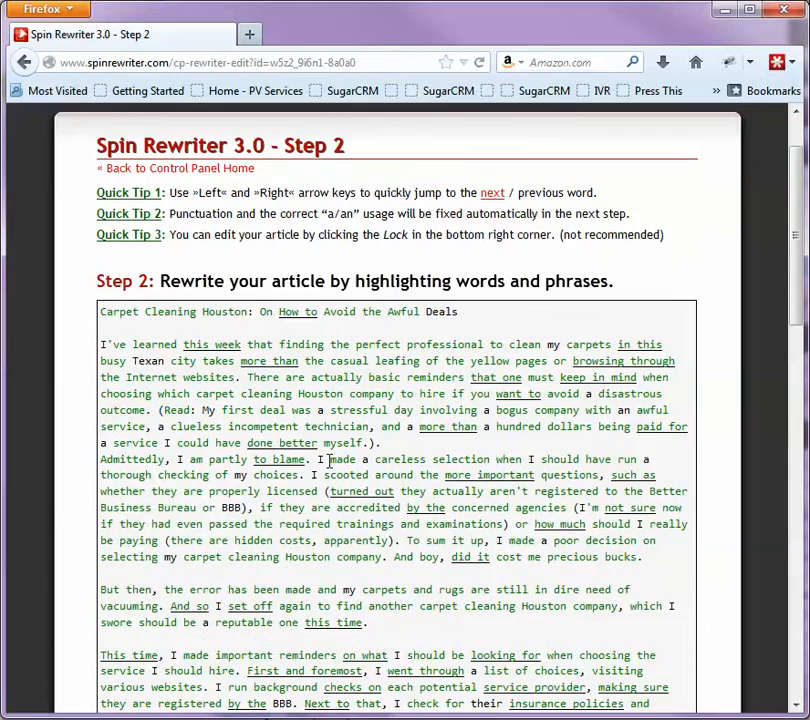
scroll(330, 460, down, 2)
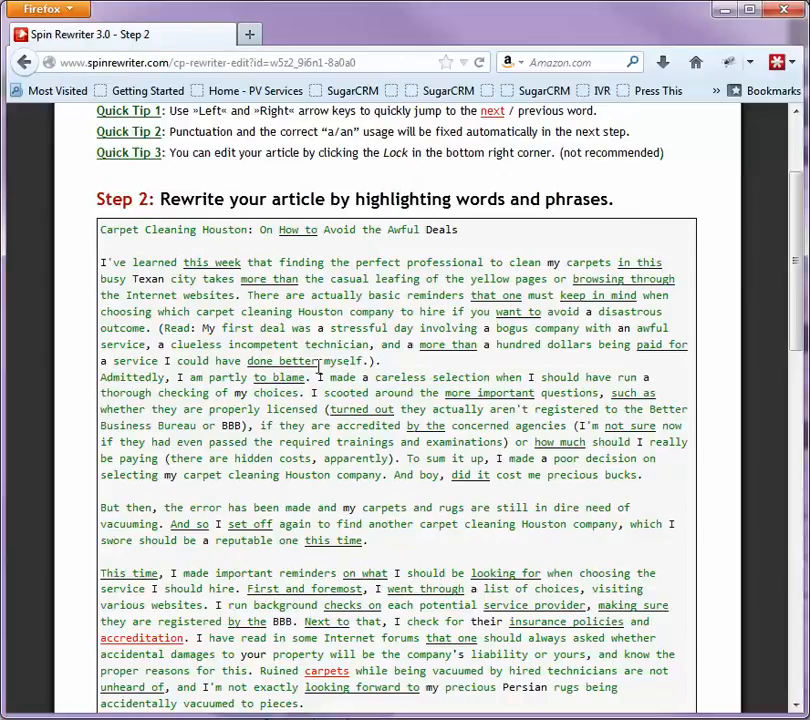
scroll(318, 361, down, 2)
scroll(318, 368, down, 4)
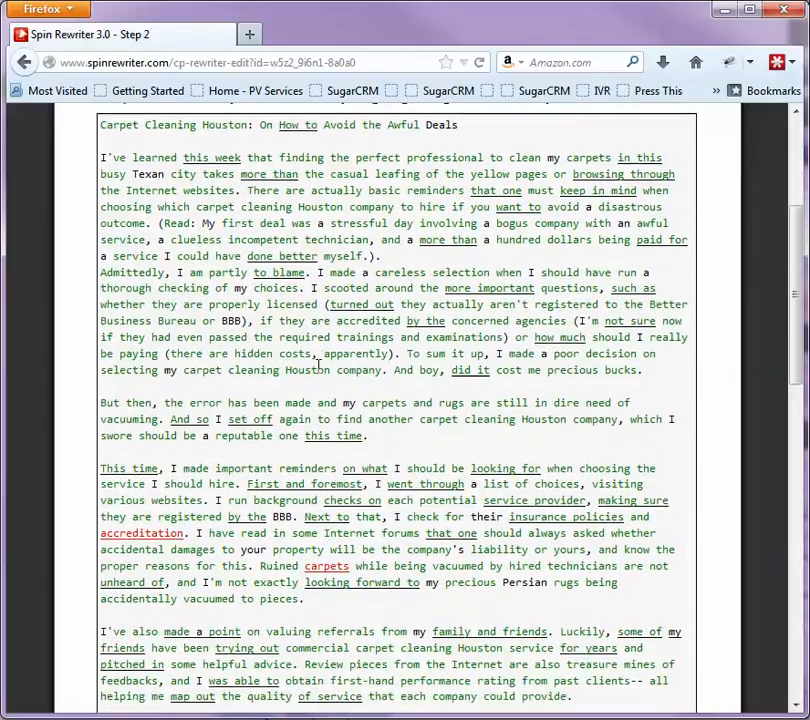
scroll(320, 363, down, 2)
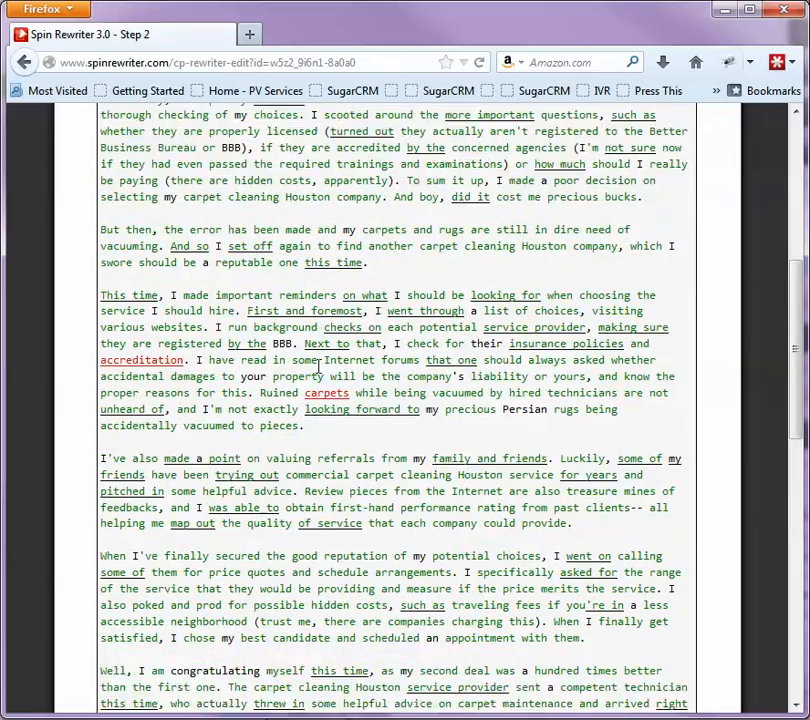
scroll(316, 381, down, 2)
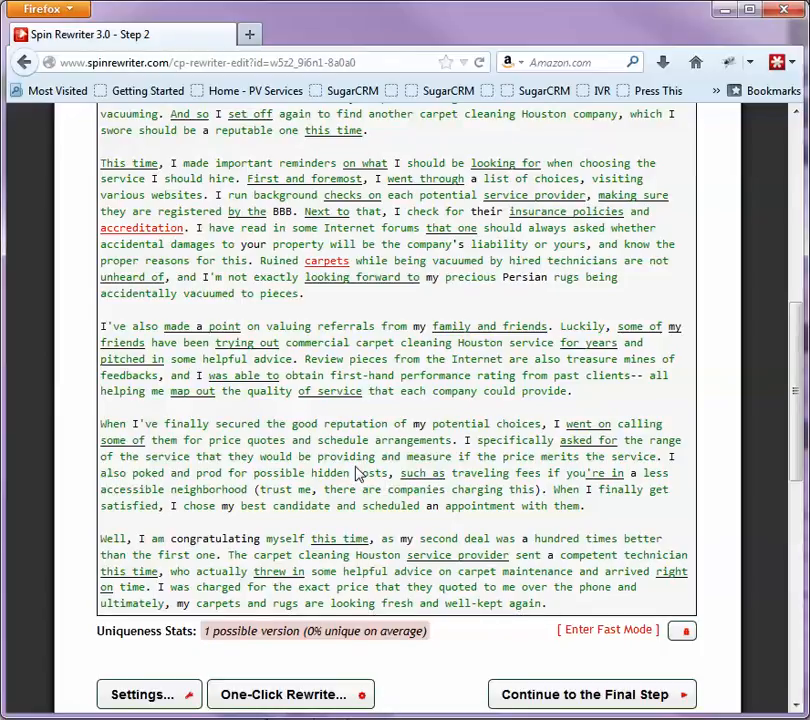
scroll(356, 503, down, 3)
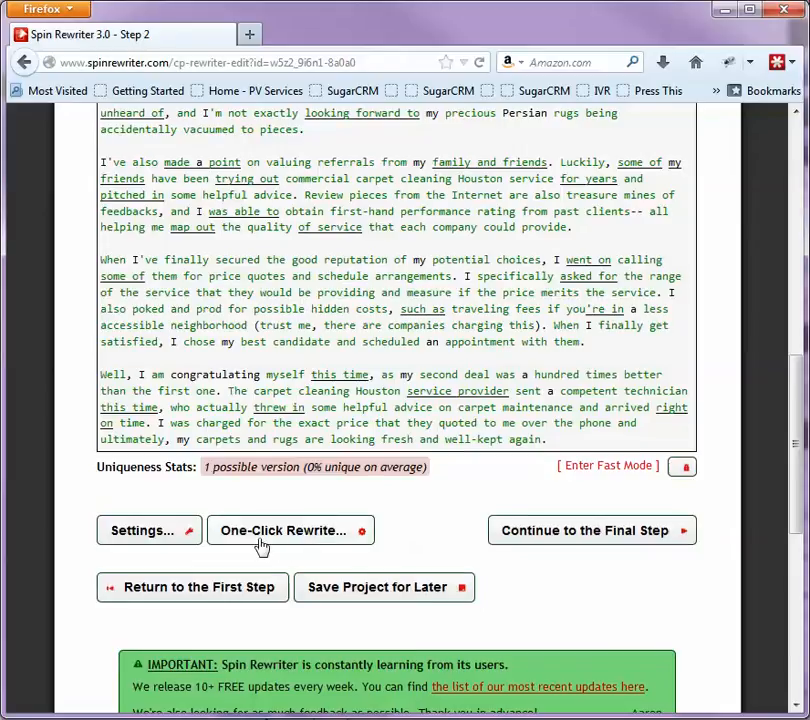
Open the One-Click Rewrite settings, try the synonym levels and choose "synonyms that Spin Rewriter believes are correct".
scroll(262, 539, down, 2)
click(283, 449)
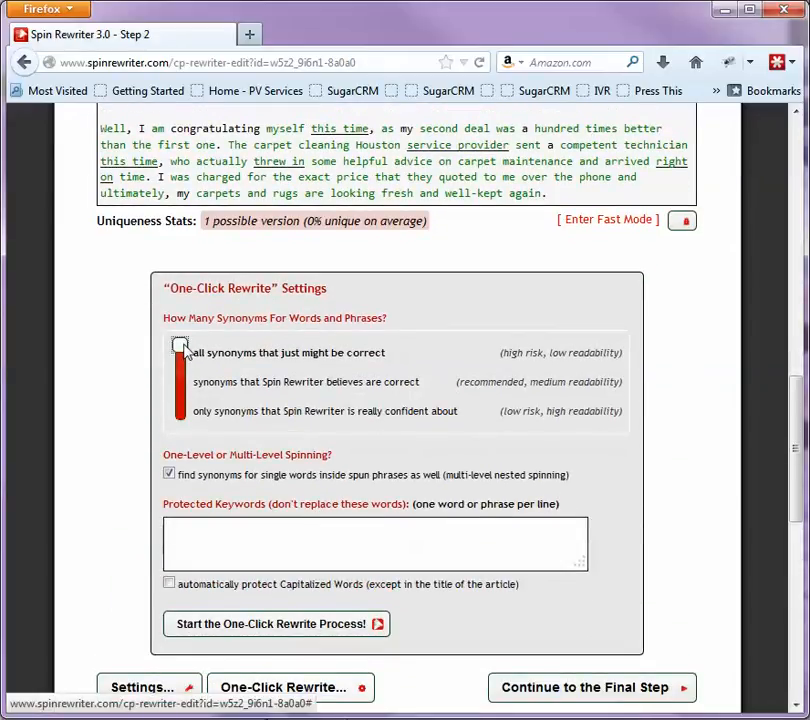
drag(181, 346, 180, 400)
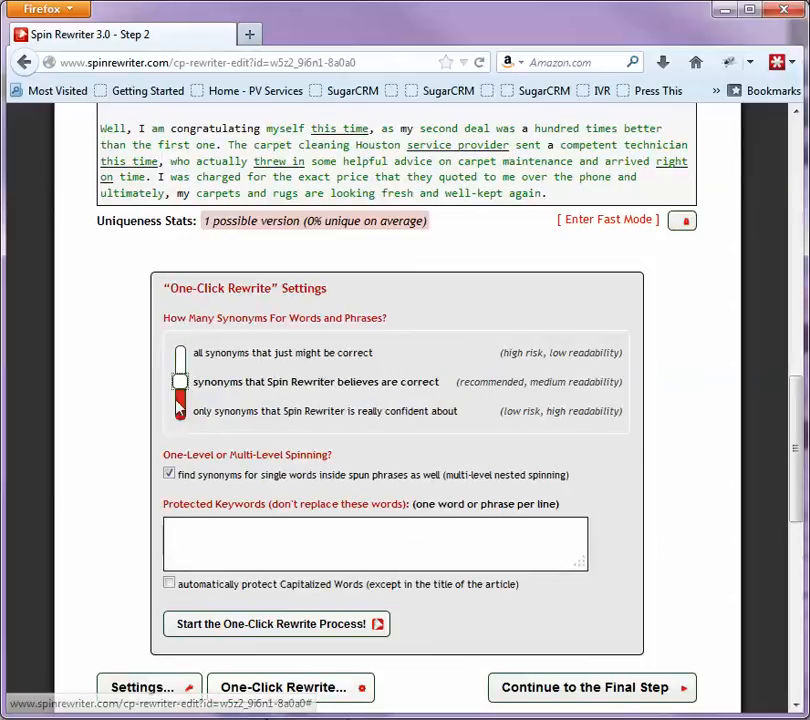
click(179, 398)
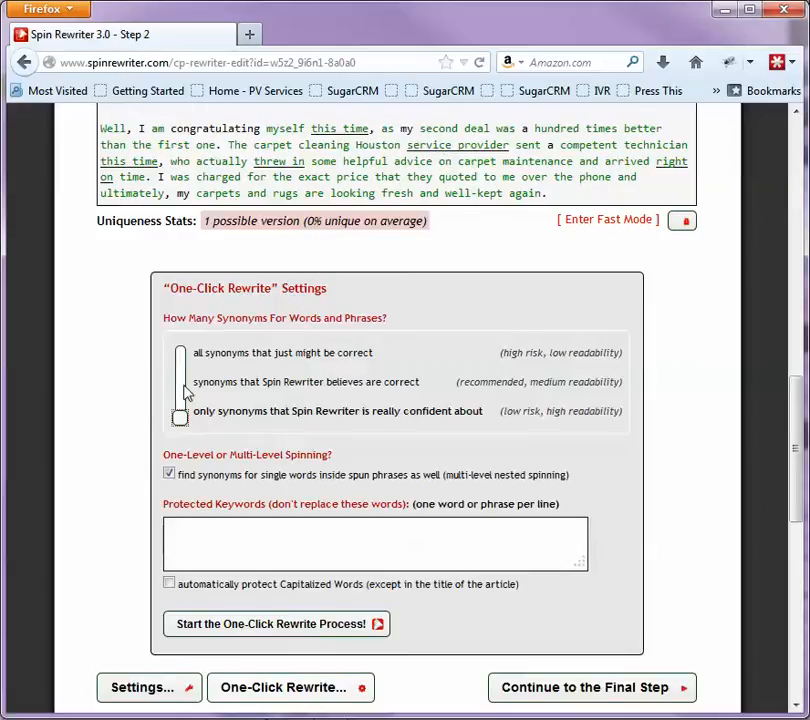
click(182, 390)
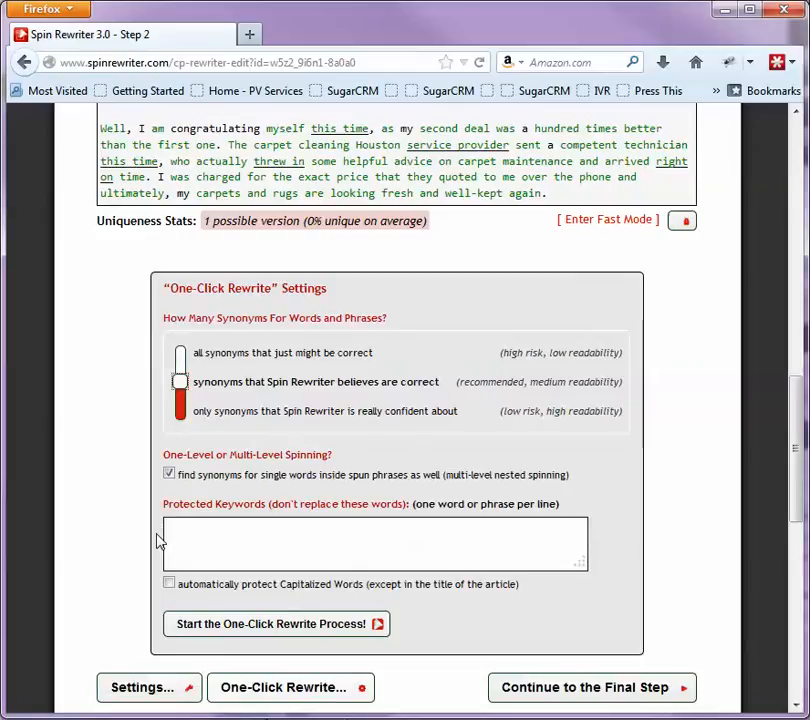
Try the "only synonyms that Spin Rewriter is really confident about" level and return to the recommended medium-readability level.
scroll(268, 629, up, 1)
scroll(153, 632, down, 3)
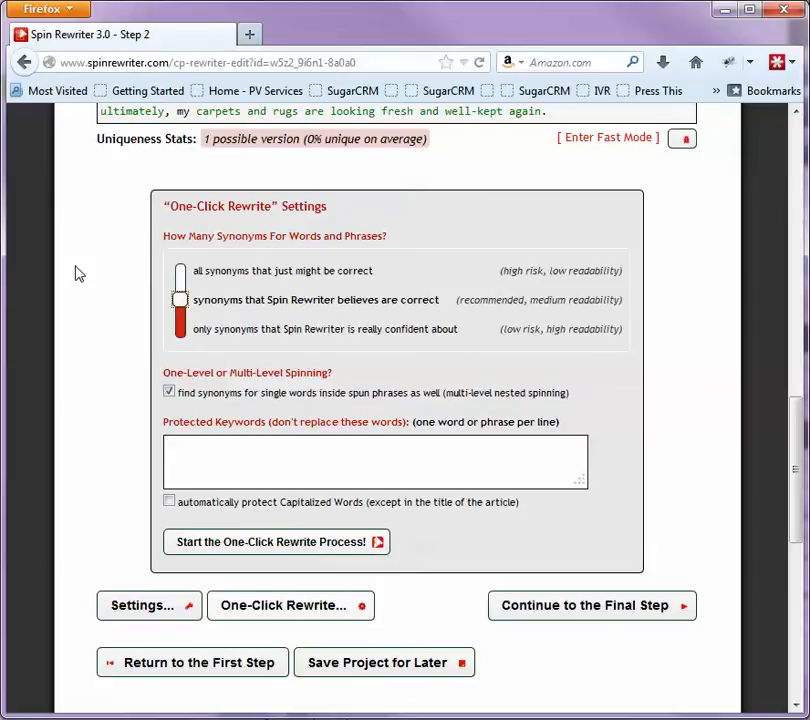
scroll(80, 274, up, 5)
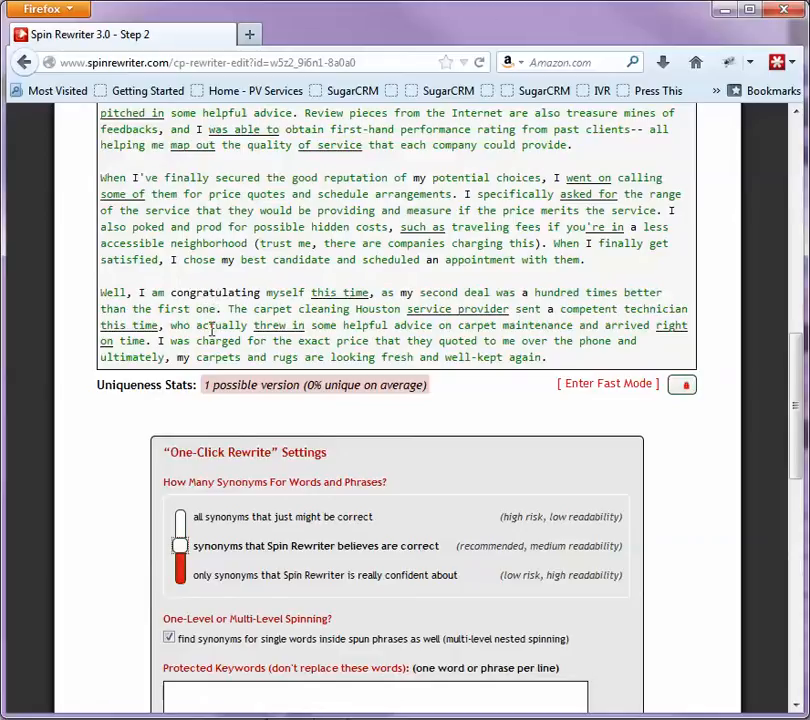
scroll(203, 310, down, 2)
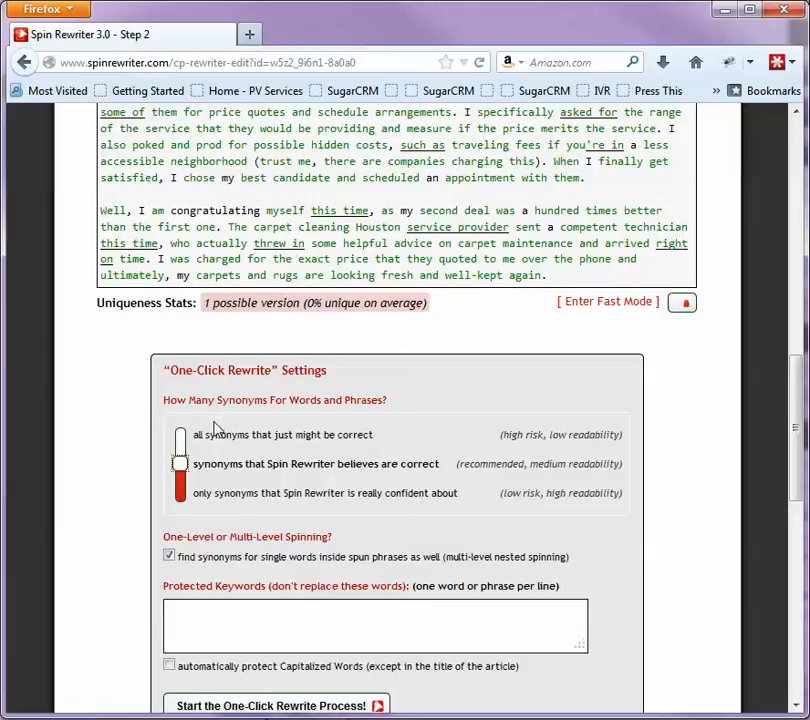
drag(186, 465, 195, 502)
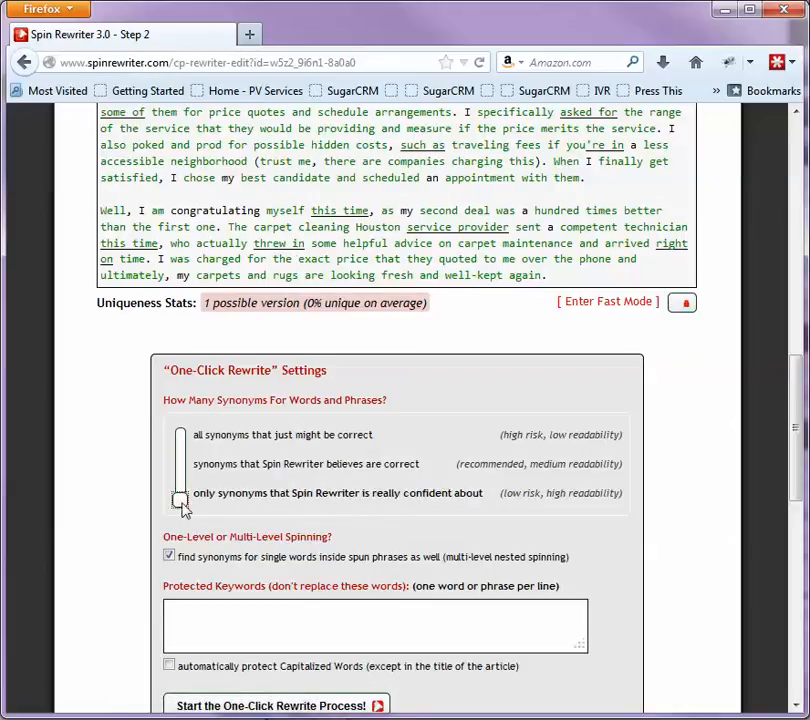
drag(180, 500, 182, 466)
Start the One-Click Rewrite process with multi-level spinning and look over the synonyms inserted throughout the Step 2 article.
scroll(140, 512, down, 3)
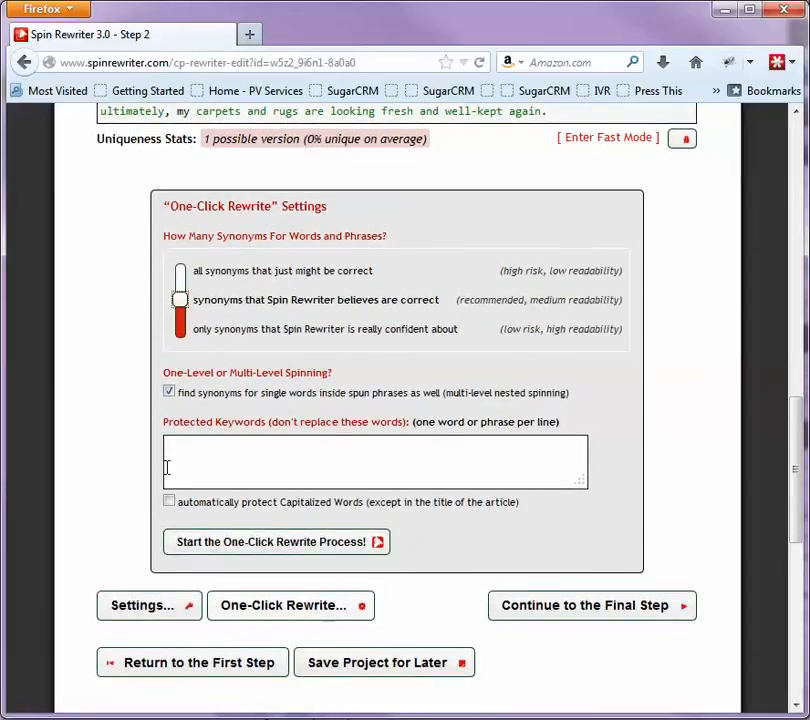
click(229, 543)
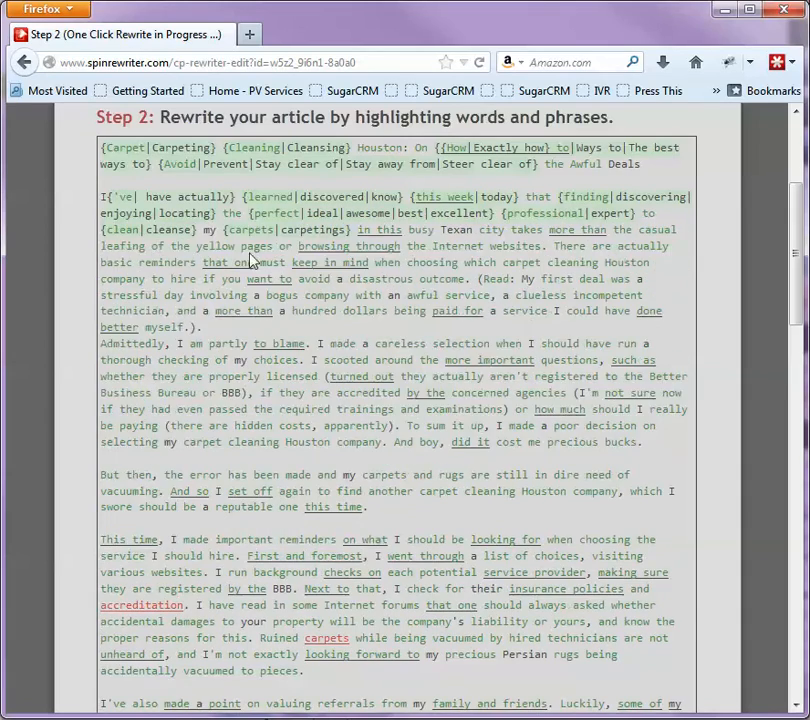
scroll(328, 292, down, 5)
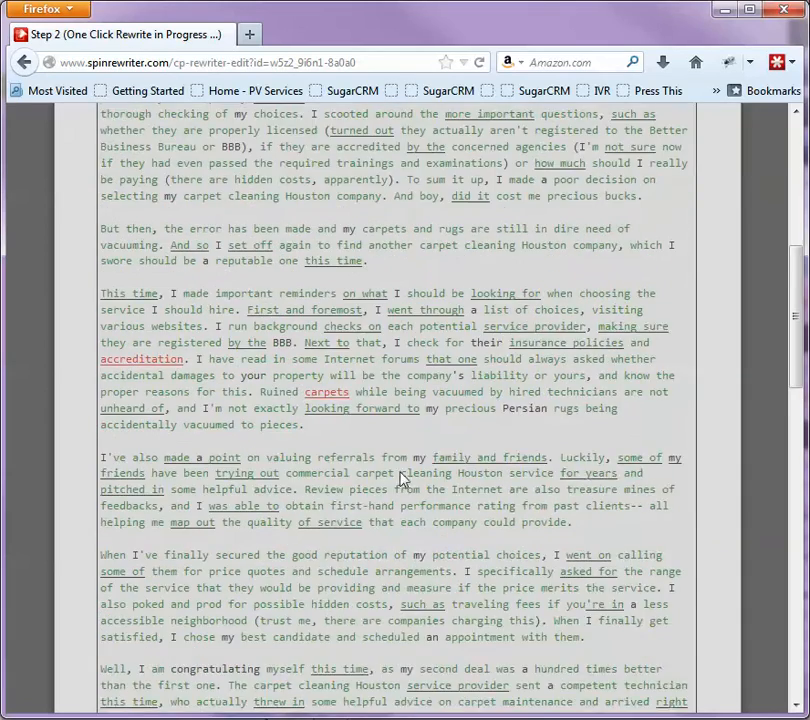
scroll(404, 488, down, 2)
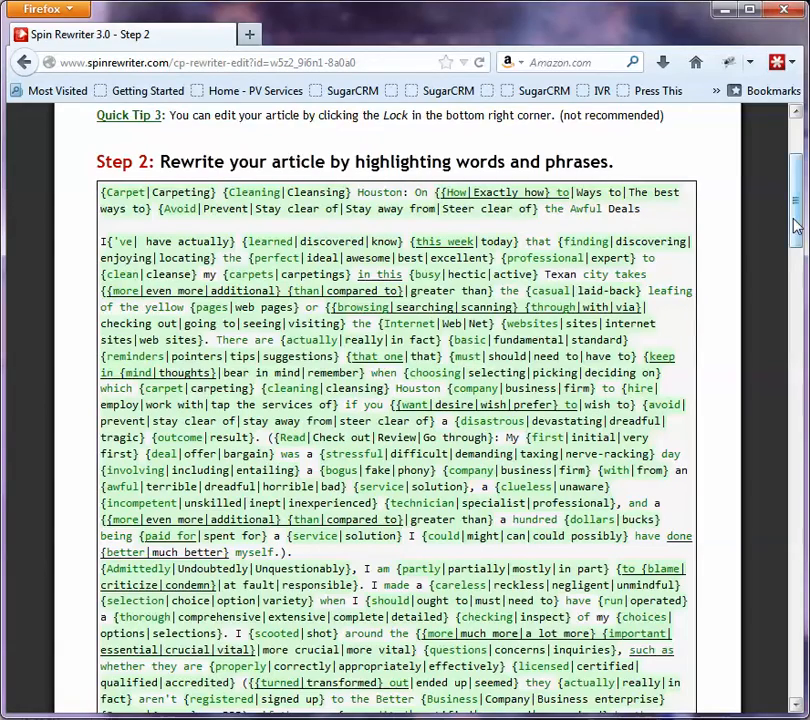
mouse_move(793, 219)
mouse_down()
mouse_move(794, 236)
mouse_move(800, 222)
mouse_up()
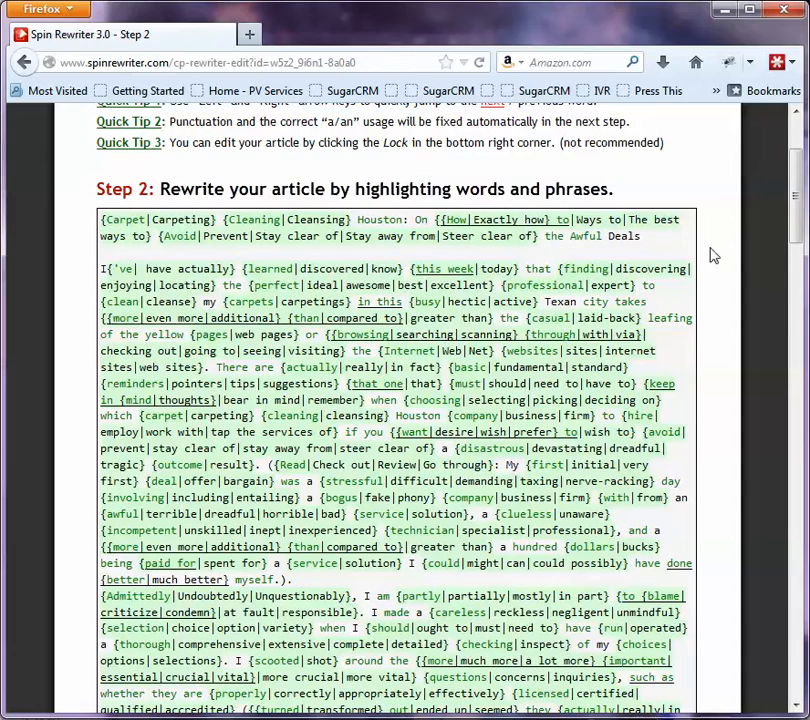
drag(795, 231, 792, 590)
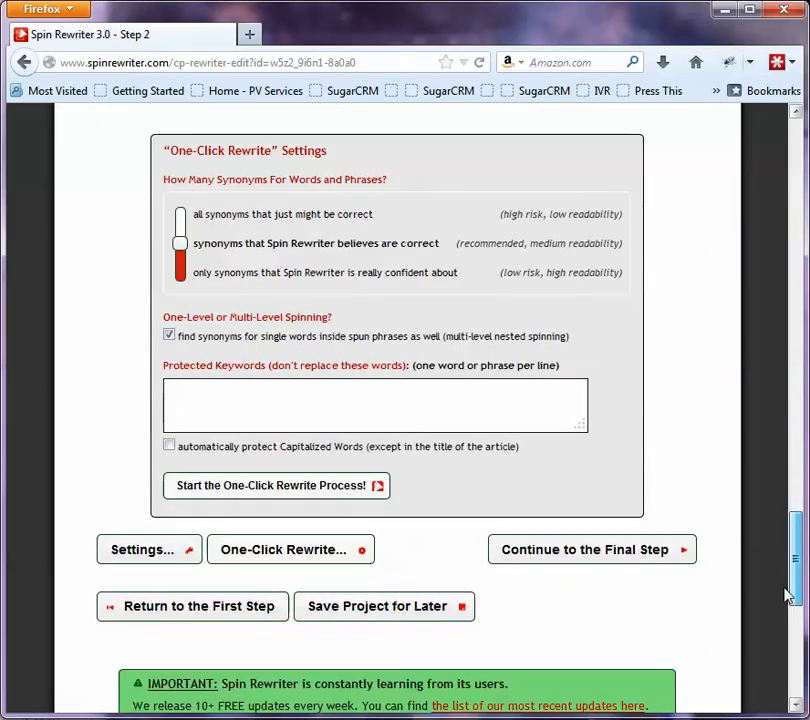
Continue to the final step and generate a unique version of the spun carpet cleaning article.
click(611, 541)
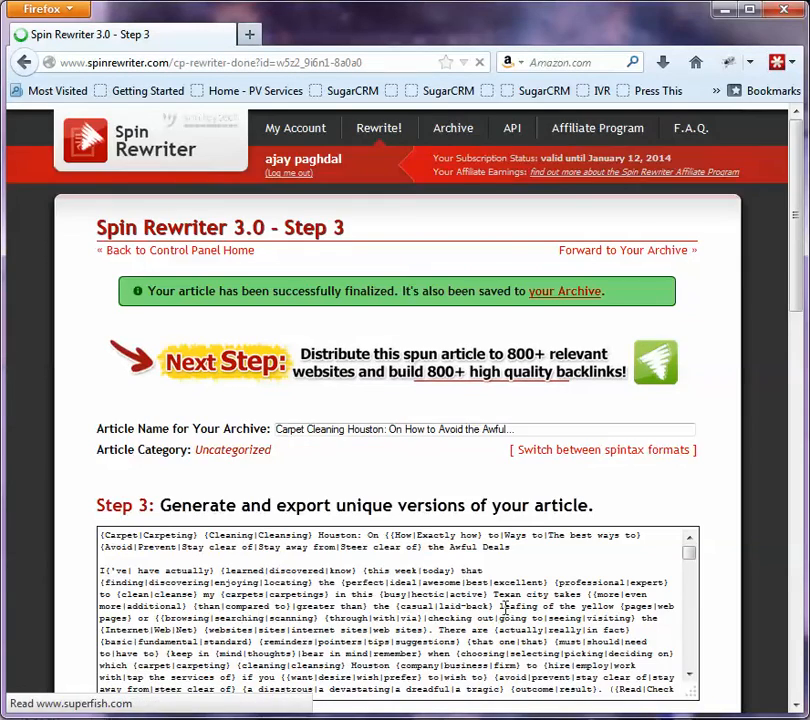
scroll(730, 564, down, 5)
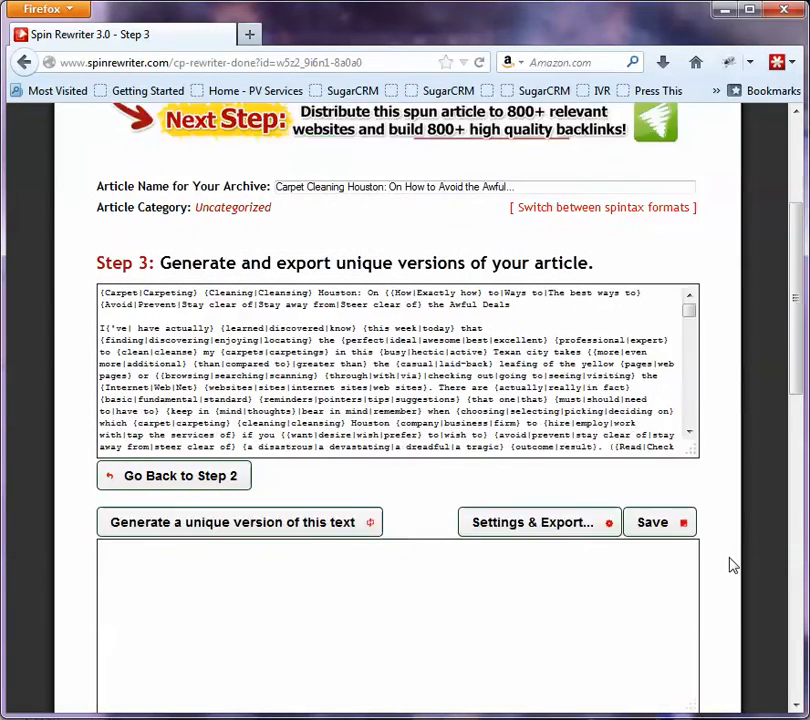
scroll(700, 550, down, 2)
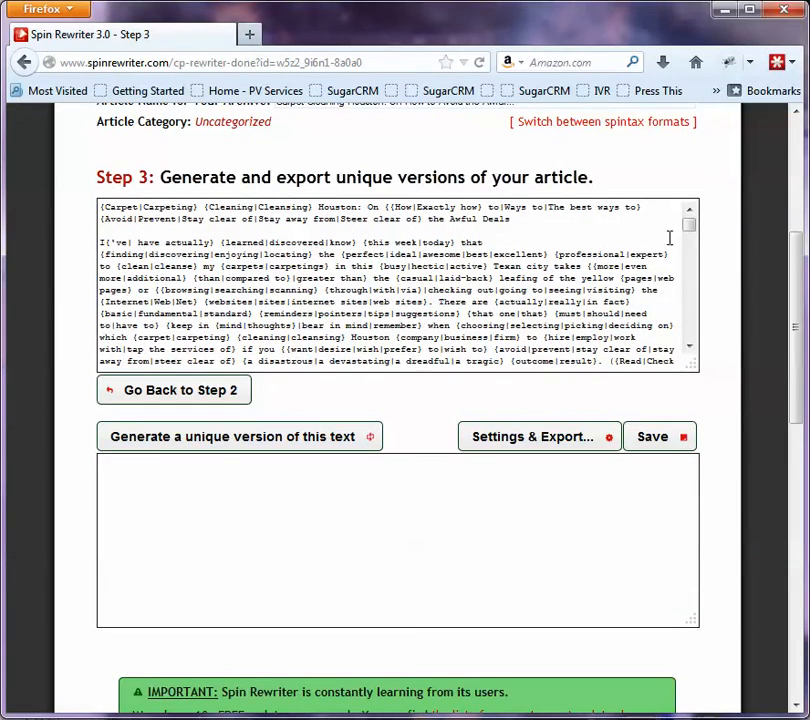
drag(689, 230, 691, 285)
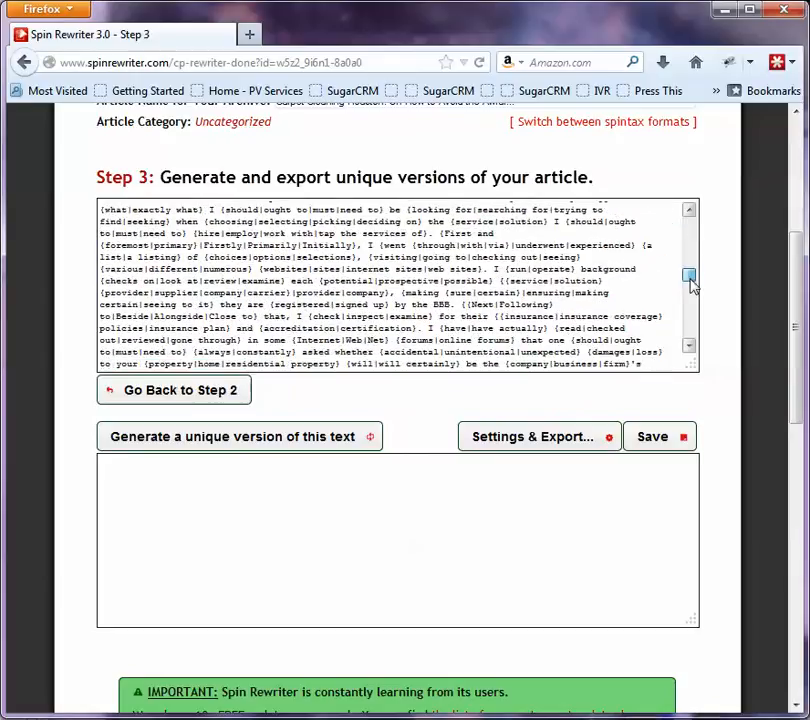
click(322, 443)
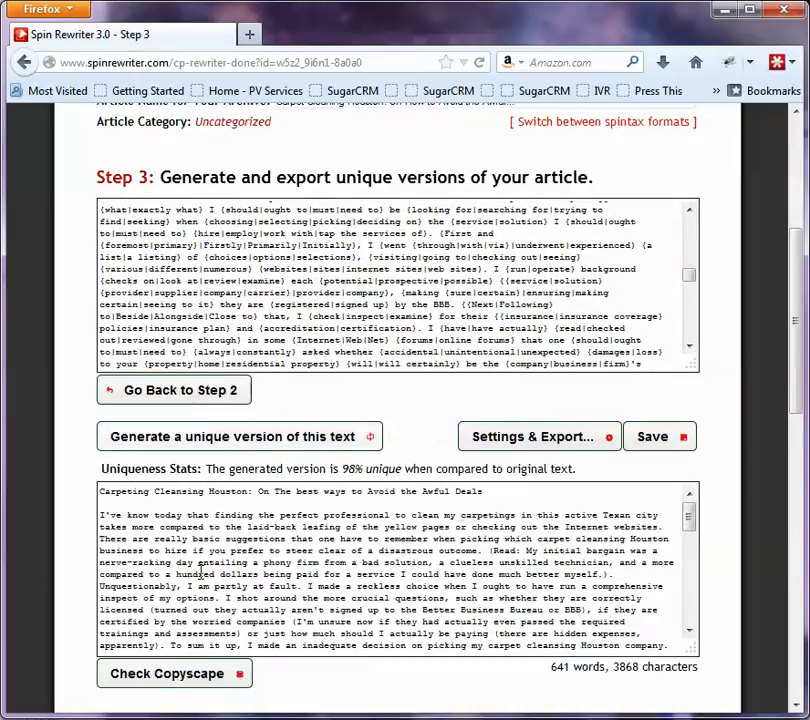
Copy the generated version into a Word document, read through its opening paragraphs and minimize Word.
click(204, 563)
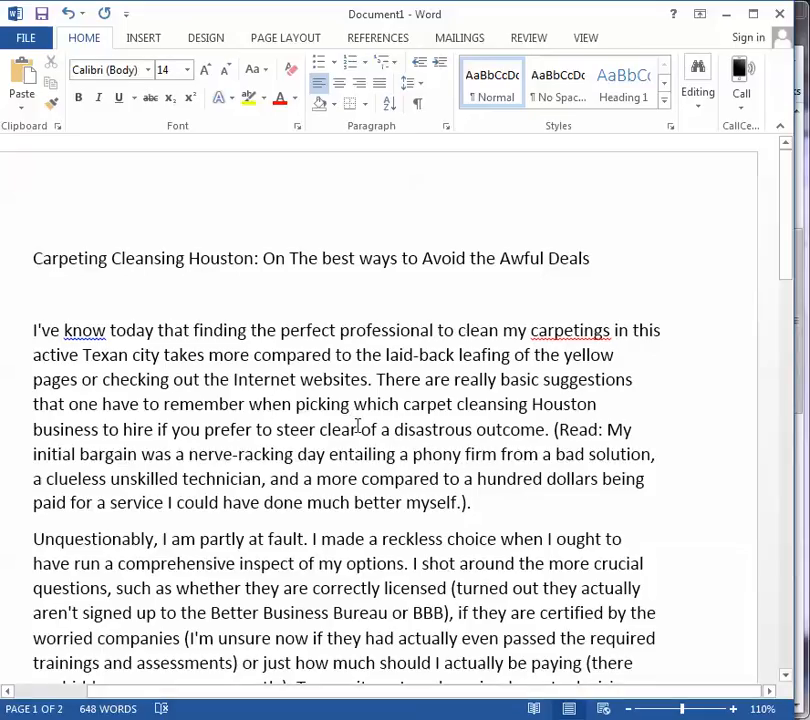
scroll(510, 365, down, 1)
scroll(505, 368, down, 1)
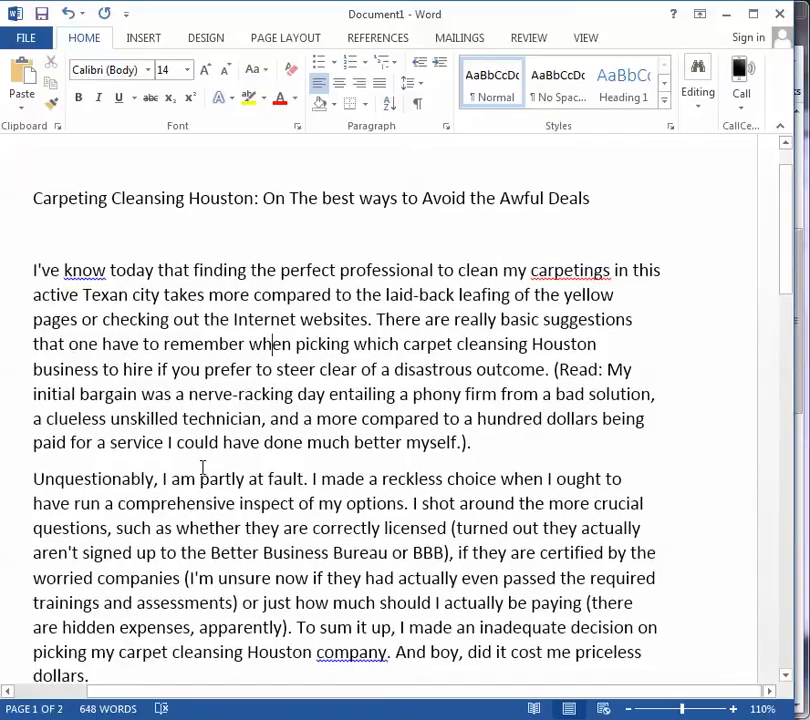
scroll(202, 467, down, 2)
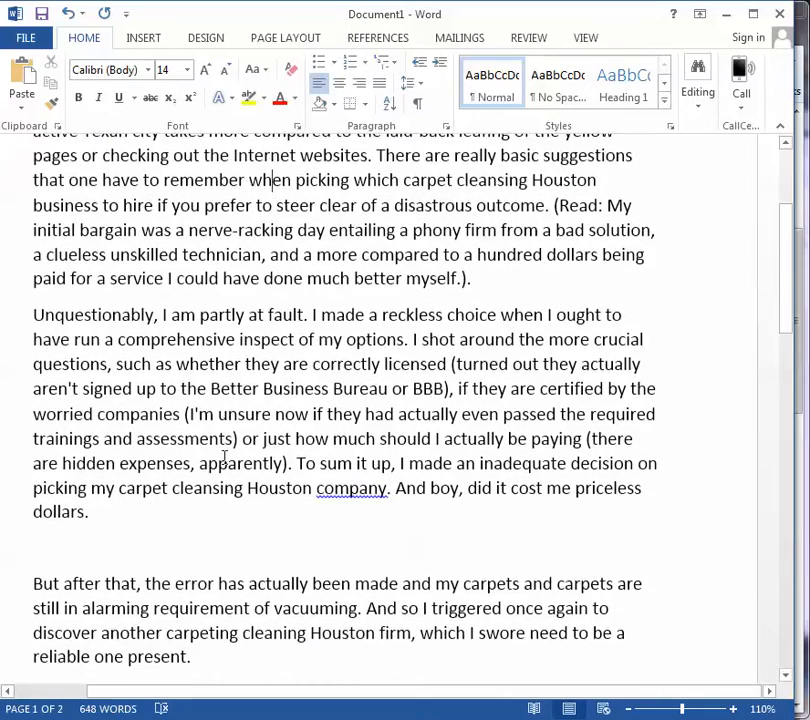
click(726, 15)
Examine the wording of the generated version in Spin Rewriter, including the repeated "carpets and carpets" phrase.
click(277, 590)
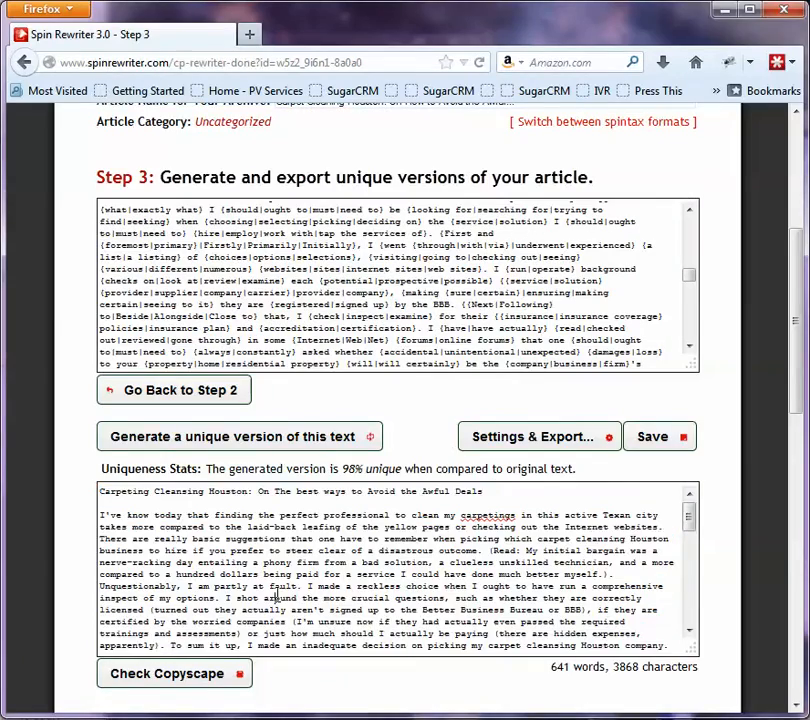
scroll(277, 590, down, 2)
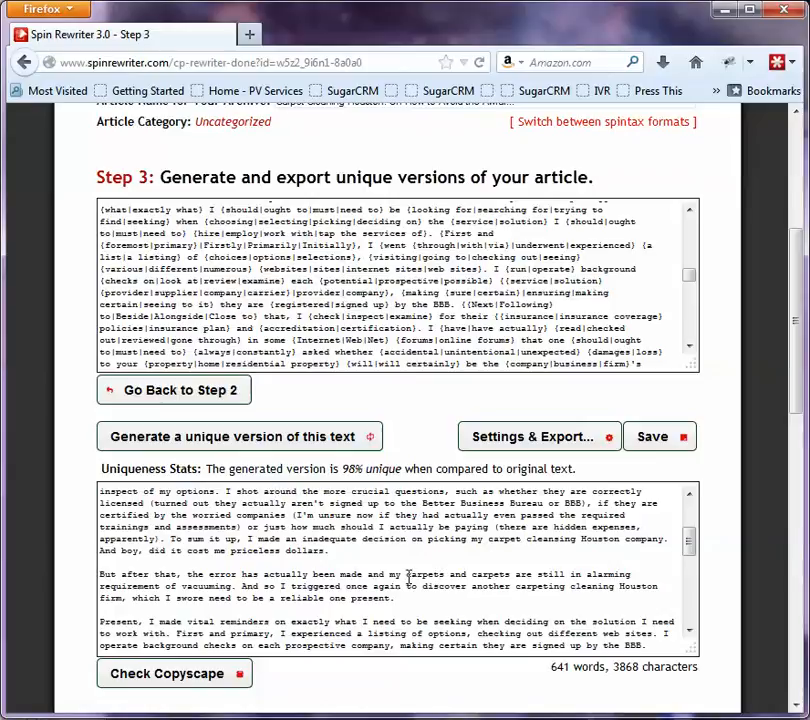
drag(407, 576, 502, 572)
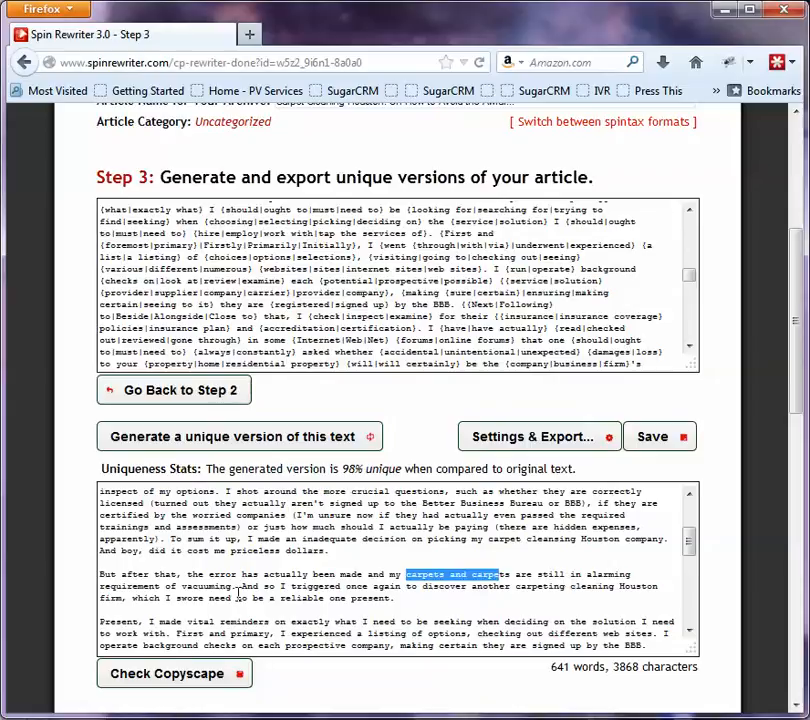
click(322, 590)
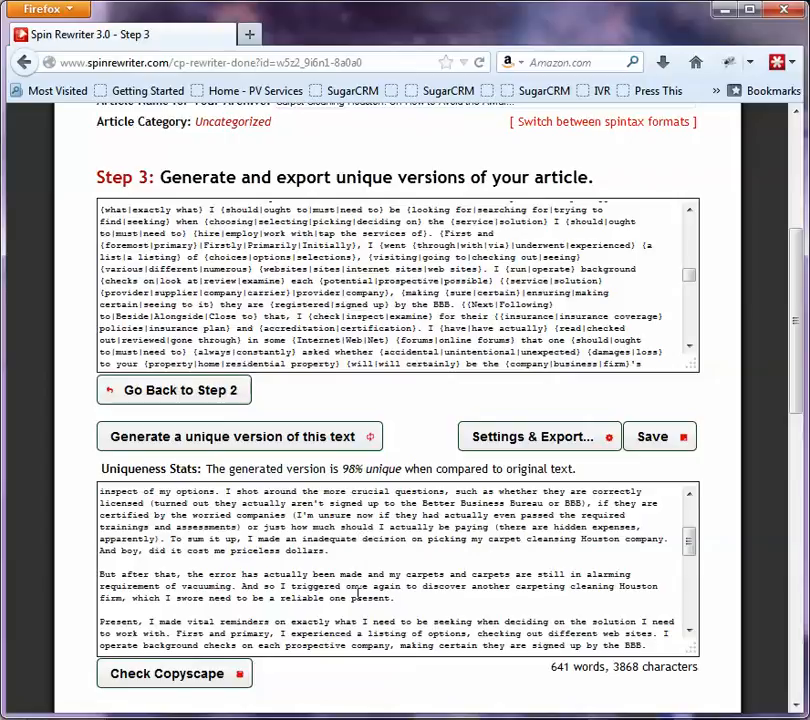
Generate another unique version of the article and check its uniqueness percentage against the original text.
click(240, 437)
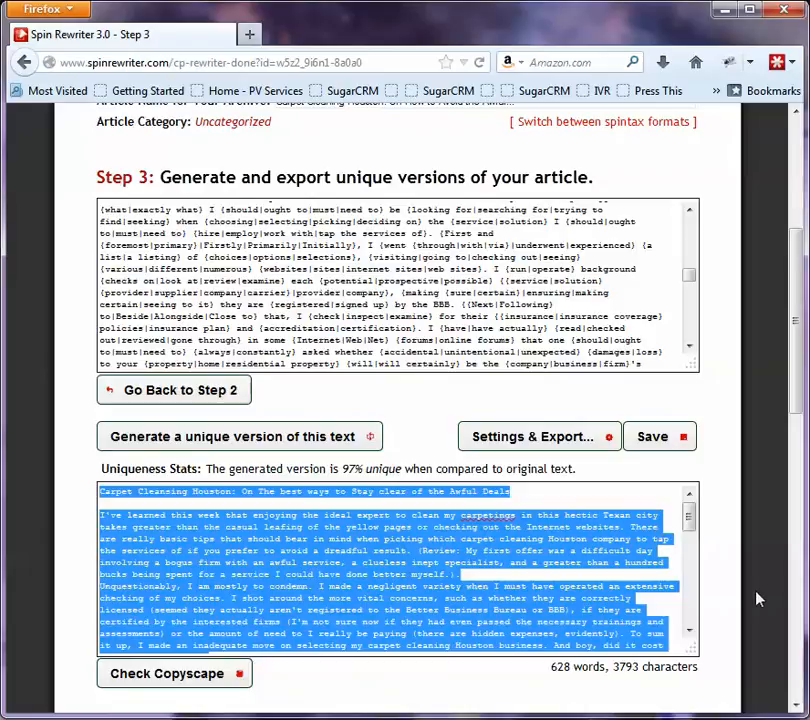
click(341, 494)
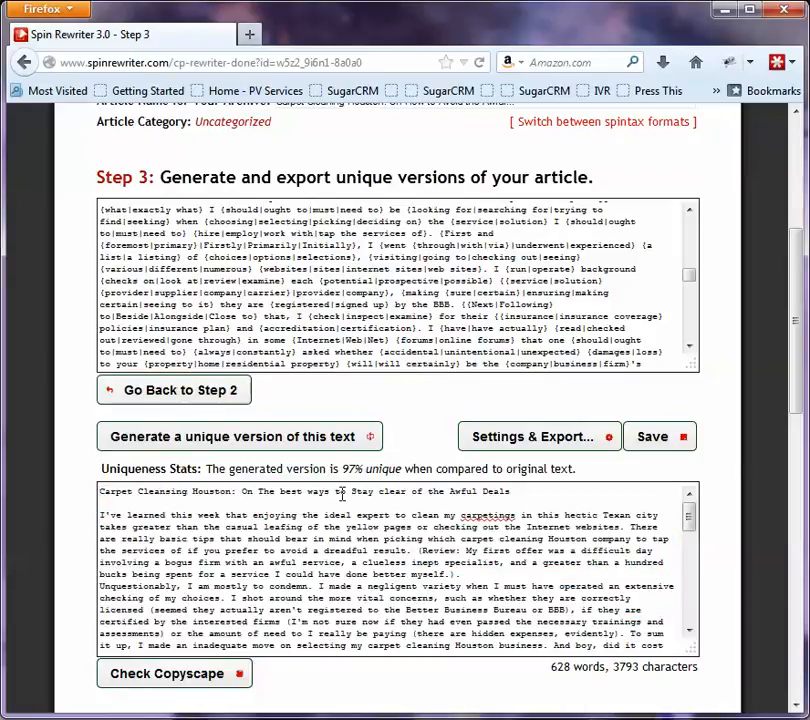
drag(344, 470, 381, 474)
click(385, 475)
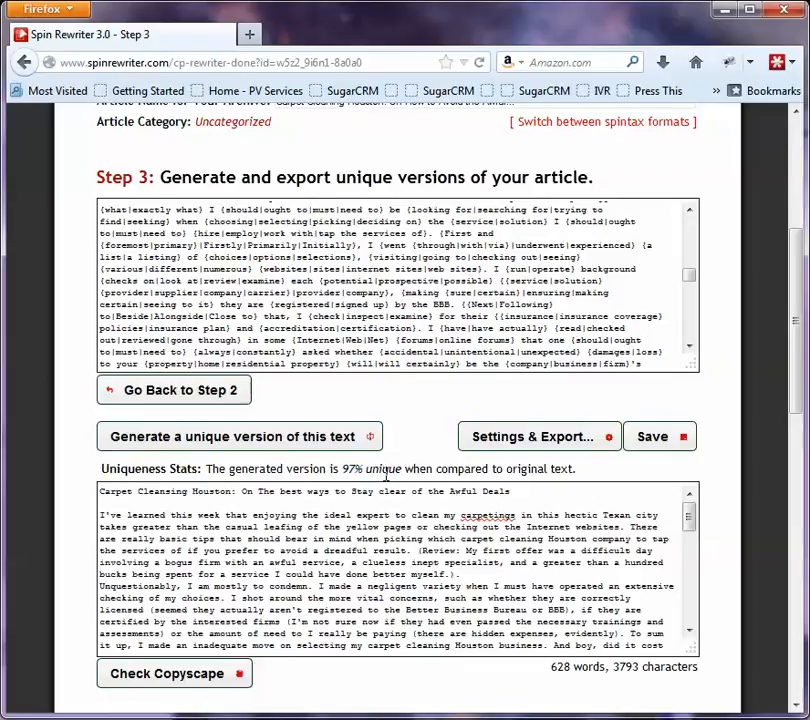
Select the entire generated version for copying and switch to the Diff Window in Articles Rewrite Assistant.
click(311, 535)
key(ctrl+a)
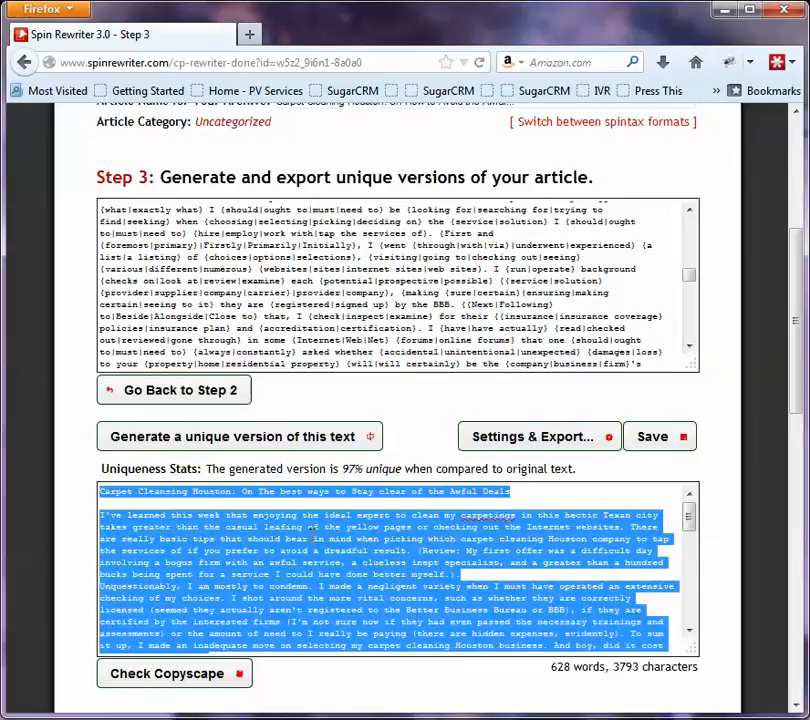
key(alt+Tab)
drag(130, 290, 208, 430)
click(197, 481)
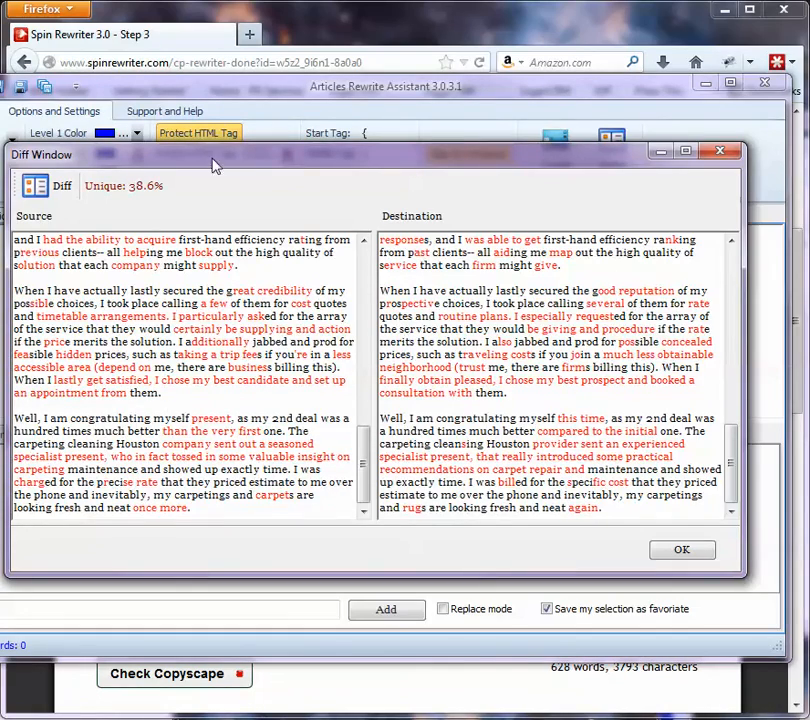
drag(211, 163, 335, 700)
drag(298, 669, 235, 135)
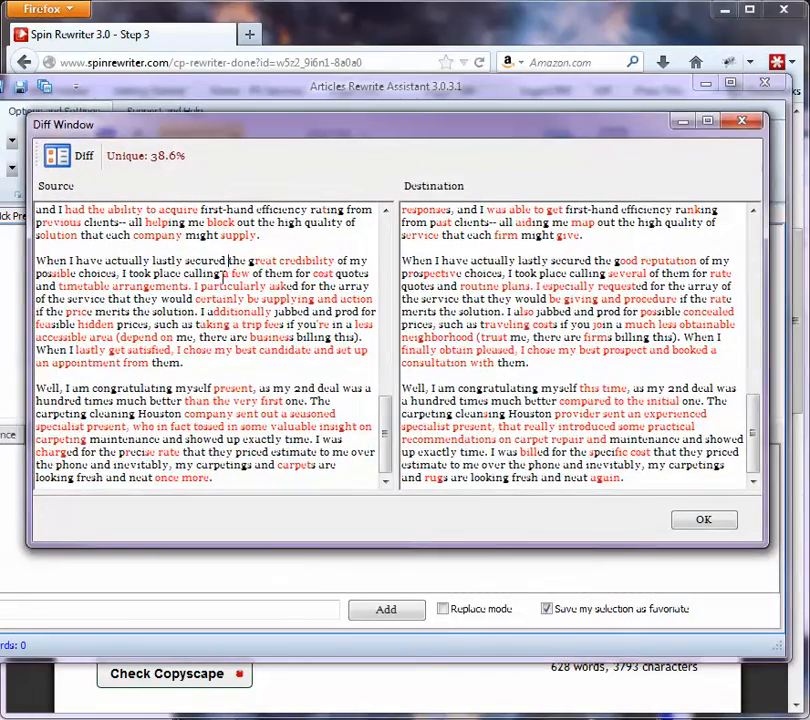
Generate another unique version of the article in Spin Rewriter, select all of its text for copying and return to the Diff Window.
key(alt+Tab)
click(304, 691)
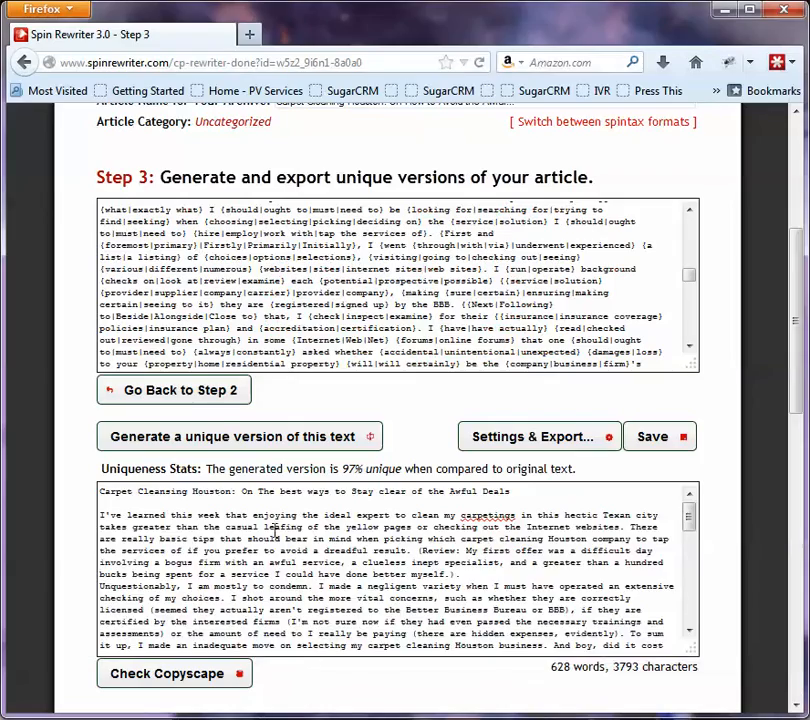
click(223, 440)
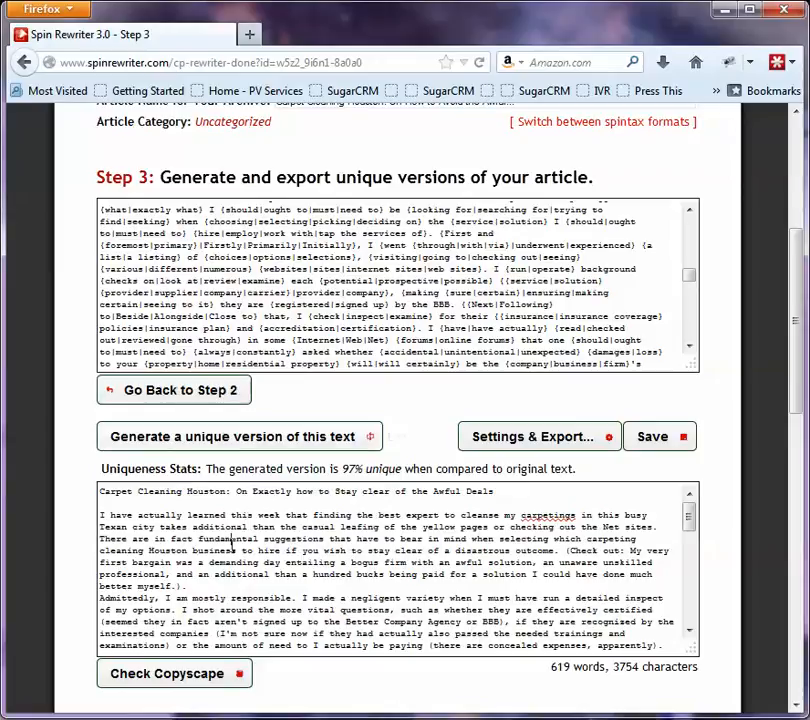
key(ctrl+a)
key(alt+Tab)
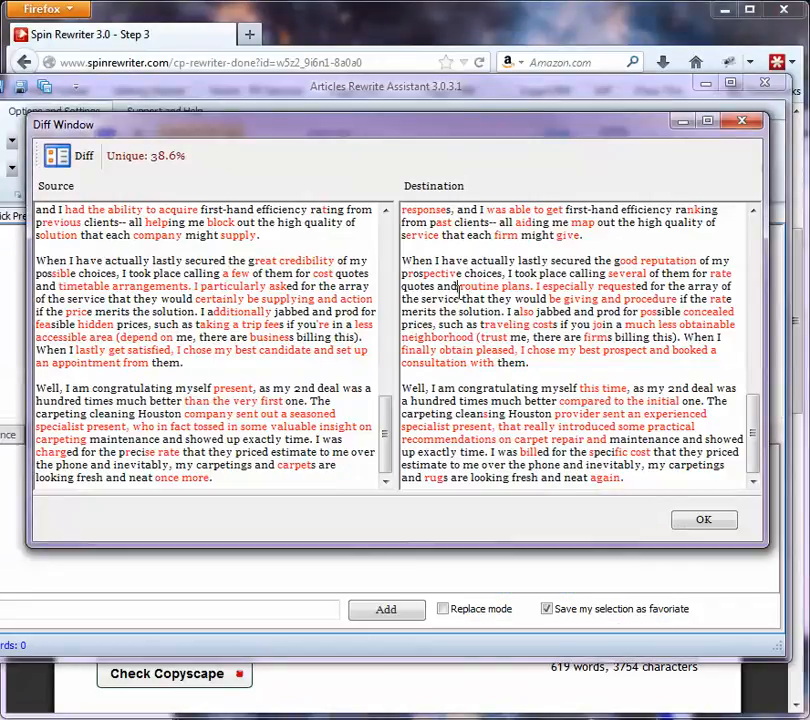
Look over the closing paragraphs of the Destination text in the Diff Window and run the comparison again.
drag(480, 248, 615, 390)
click(620, 438)
click(67, 167)
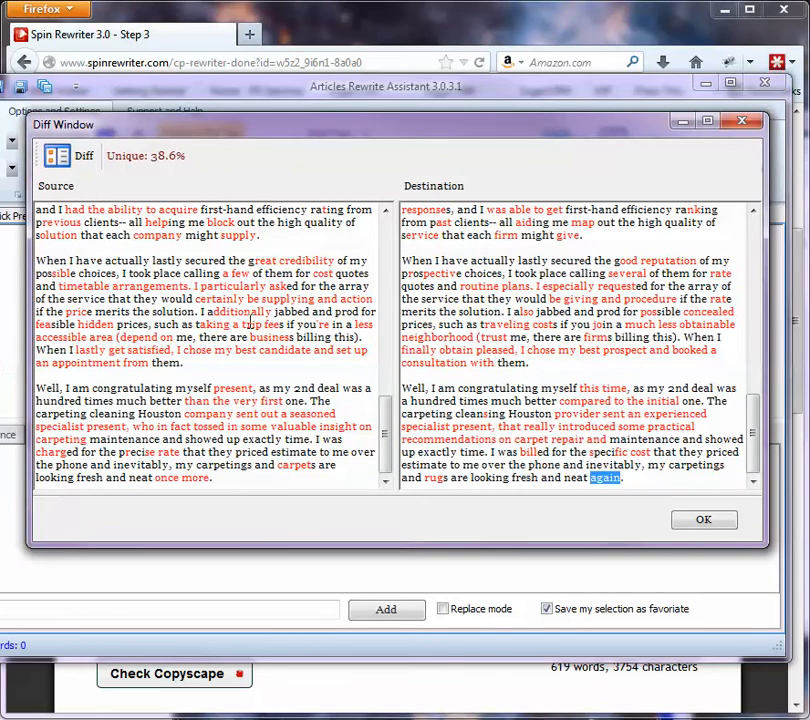
Switch back to Spin Rewriter, generate a fresh unique version of the article and select its entire text for copying.
key(alt+Tab)
click(286, 436)
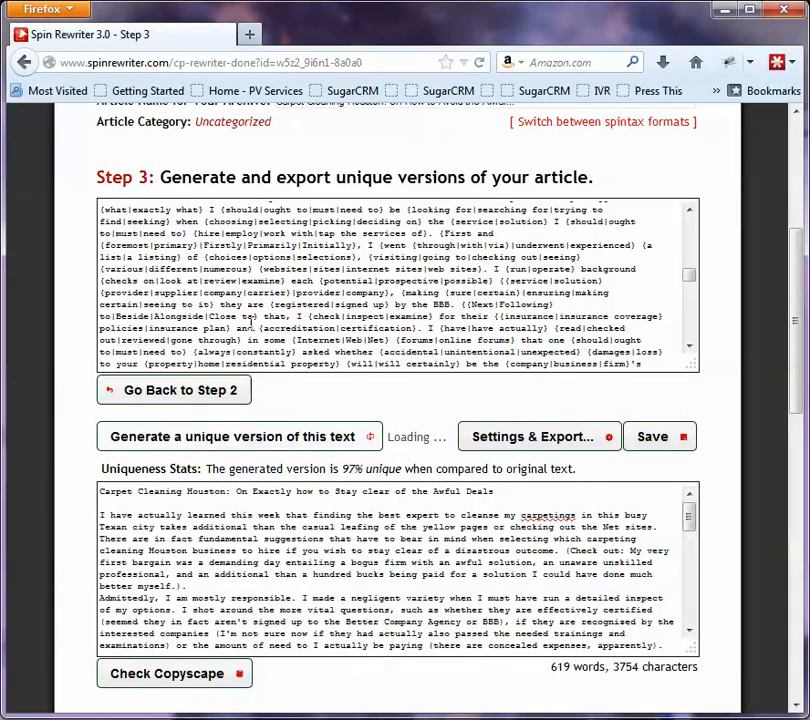
click(253, 526)
key(ctrl+a)
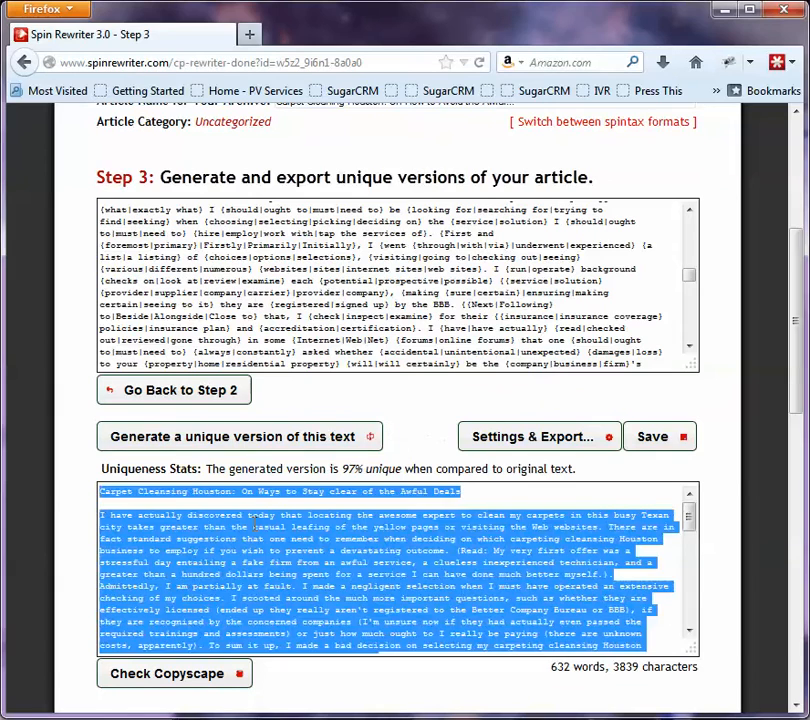
Replace the Source text in the Diff Window with the newly generated version, run the comparison and examine the differences in both texts.
key(alt+Tab)
click(204, 404)
key(ctrl+a)
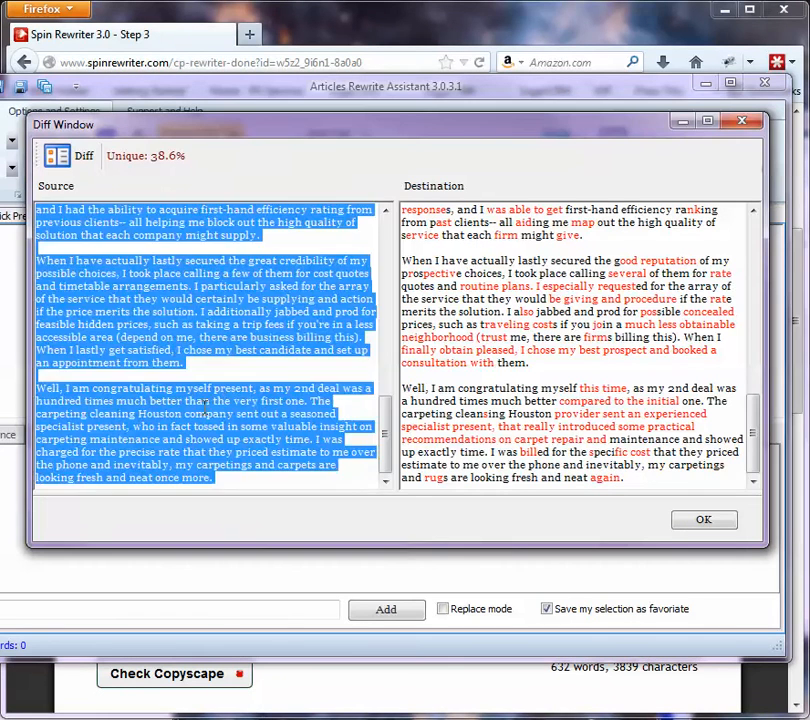
key(Delete)
key(ctrl+v)
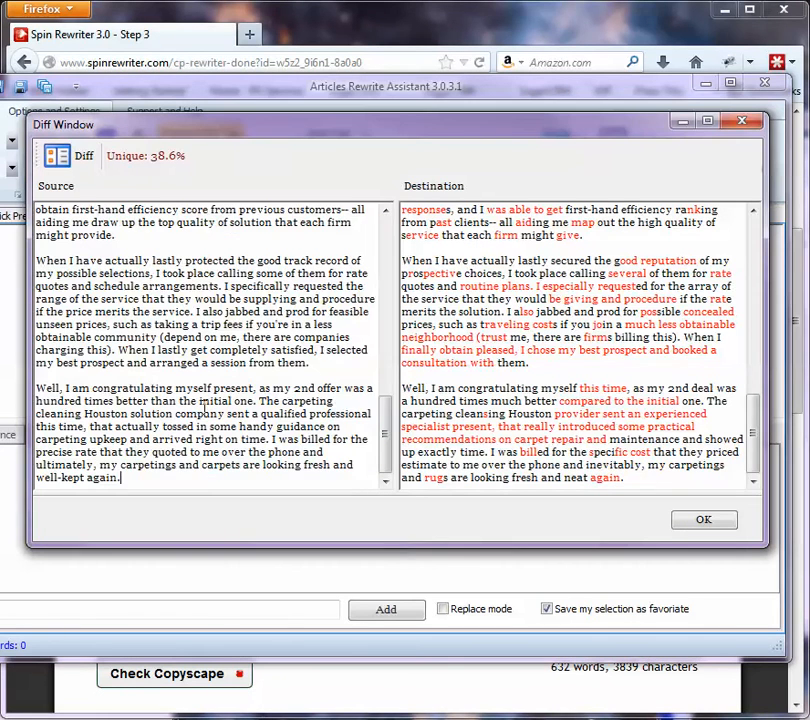
click(64, 158)
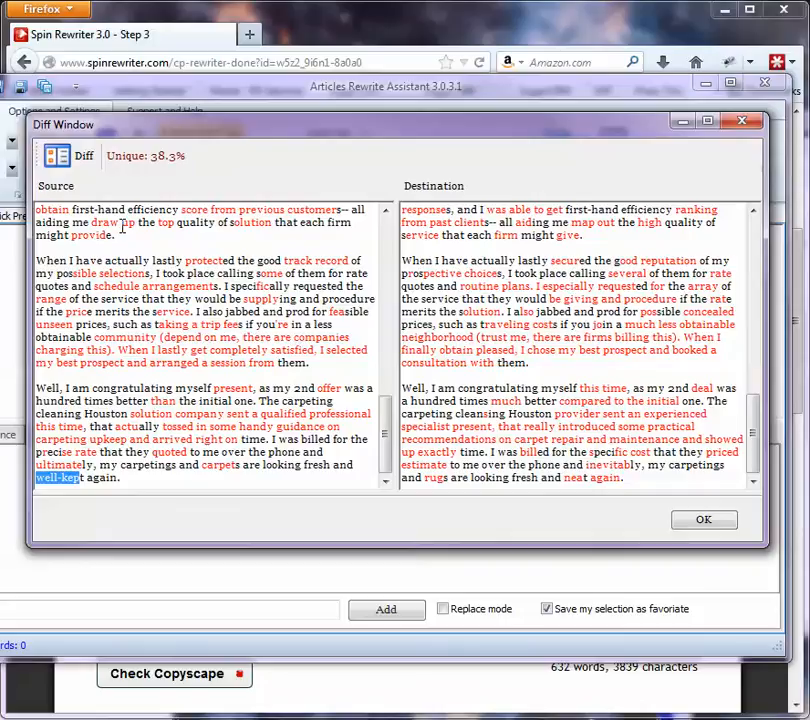
drag(168, 298, 219, 475)
drag(485, 234, 545, 443)
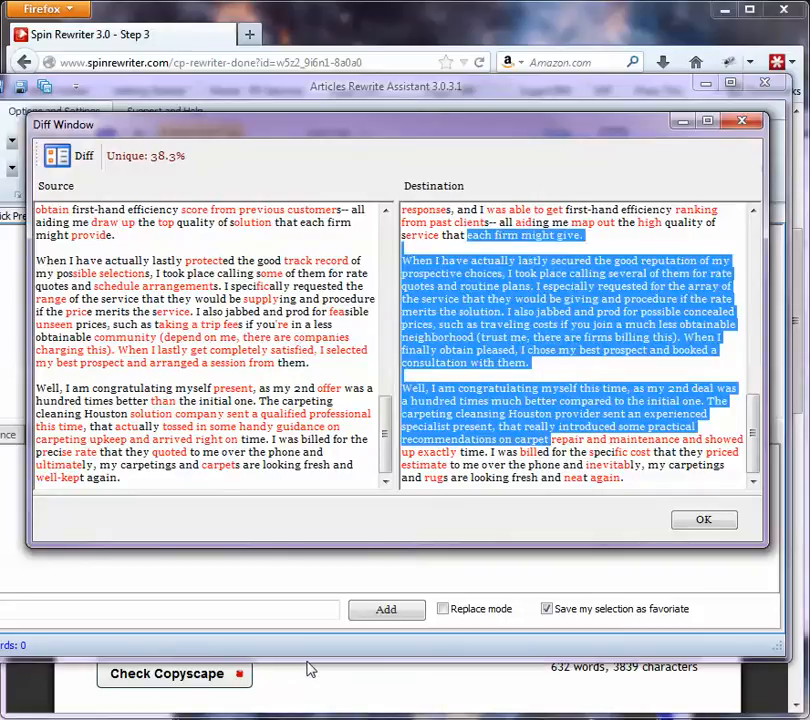
Switch to Spin Rewriter and reopen the article in Step 2 for editing, showing the start of its spintax.
click(356, 699)
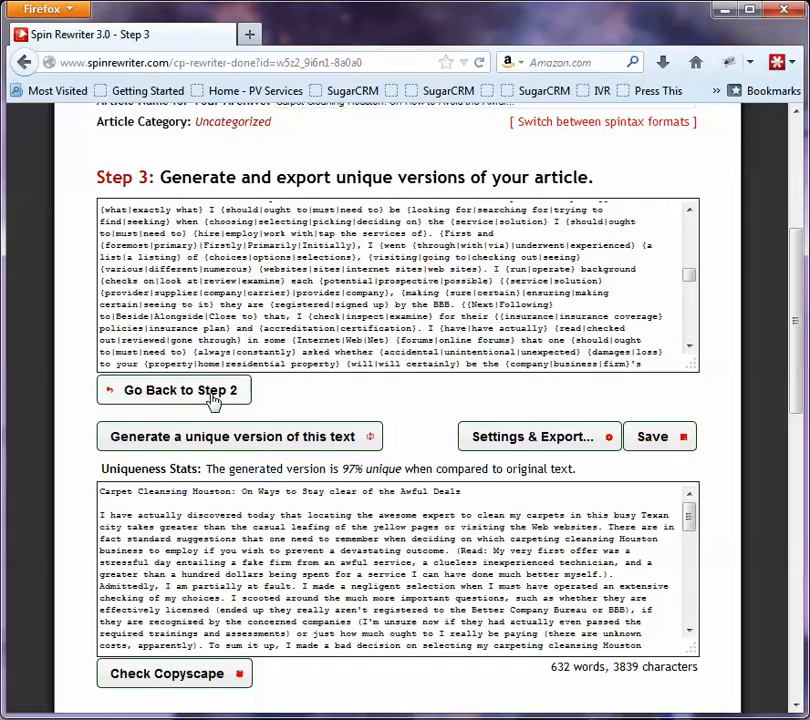
click(212, 398)
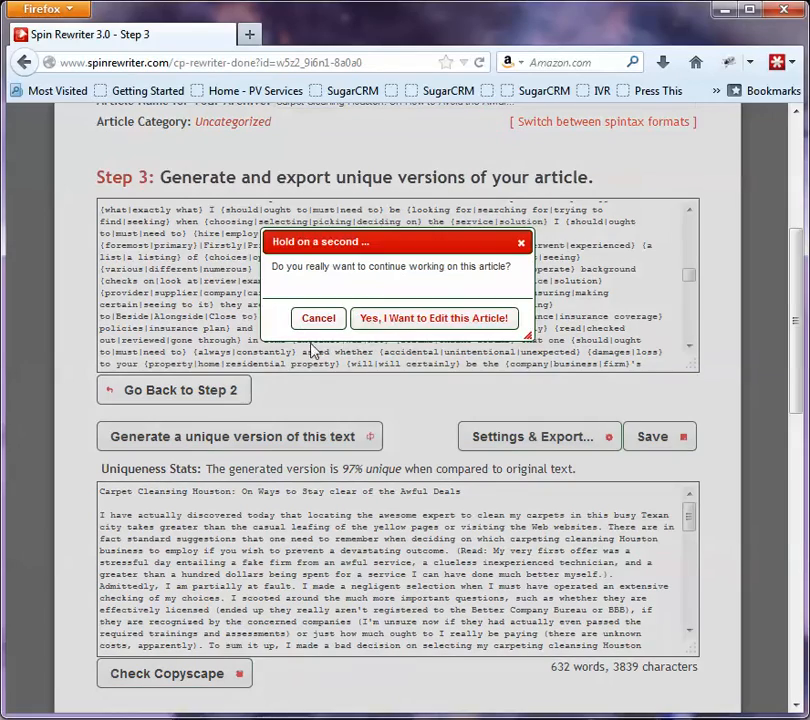
click(371, 330)
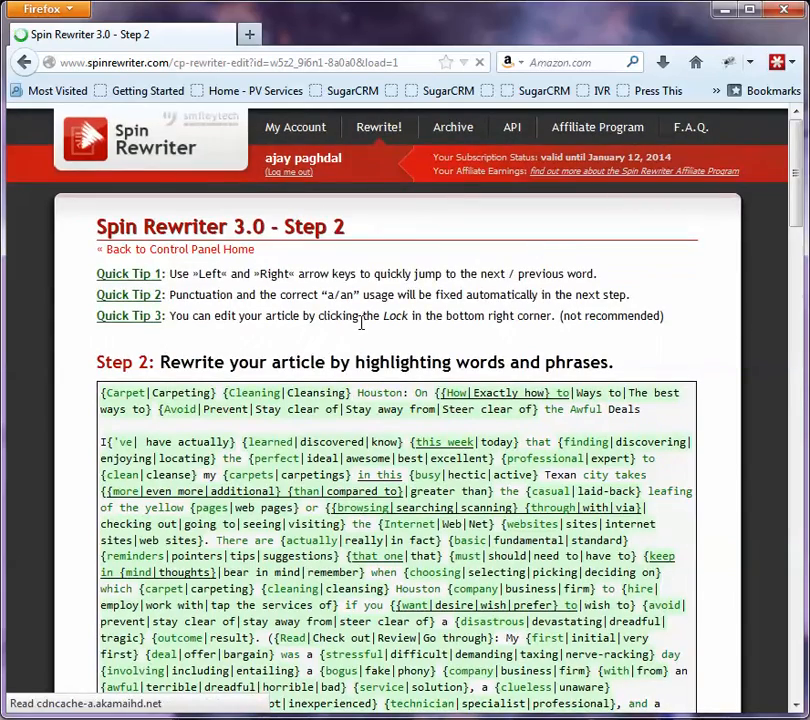
scroll(370, 326, down, 3)
scroll(358, 323, down, 2)
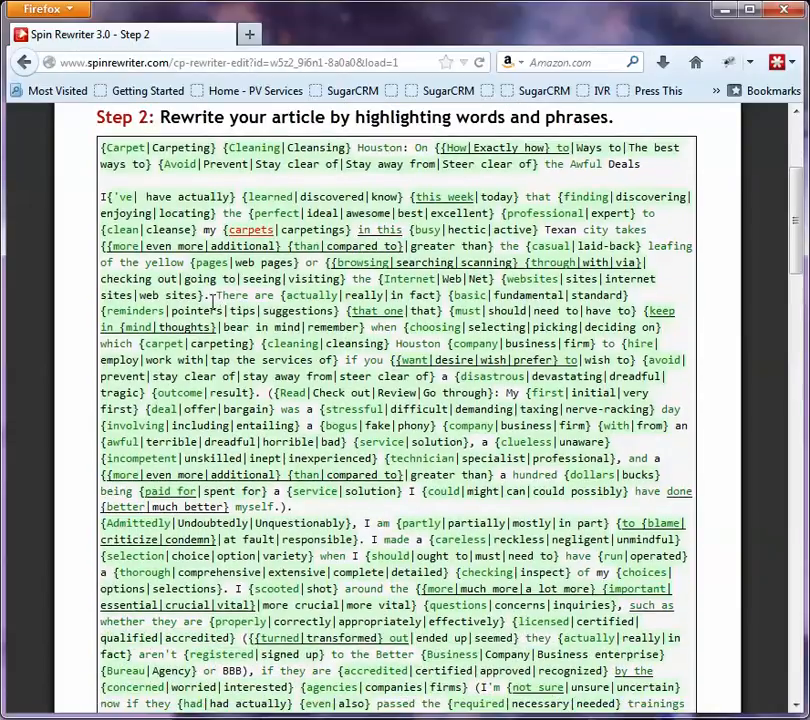
Add the synonyms Carpet and rugs, Rugs, Rug, Carpet or rug, Rugs and carpets, Carpets and rugs and Throw rug to "Carpet" in the title.
double_click(125, 147)
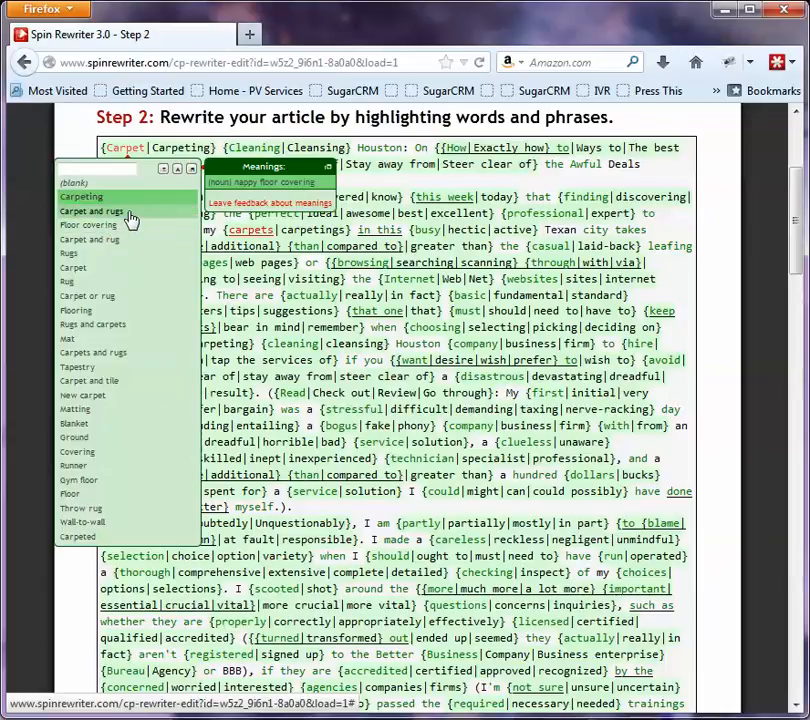
click(129, 213)
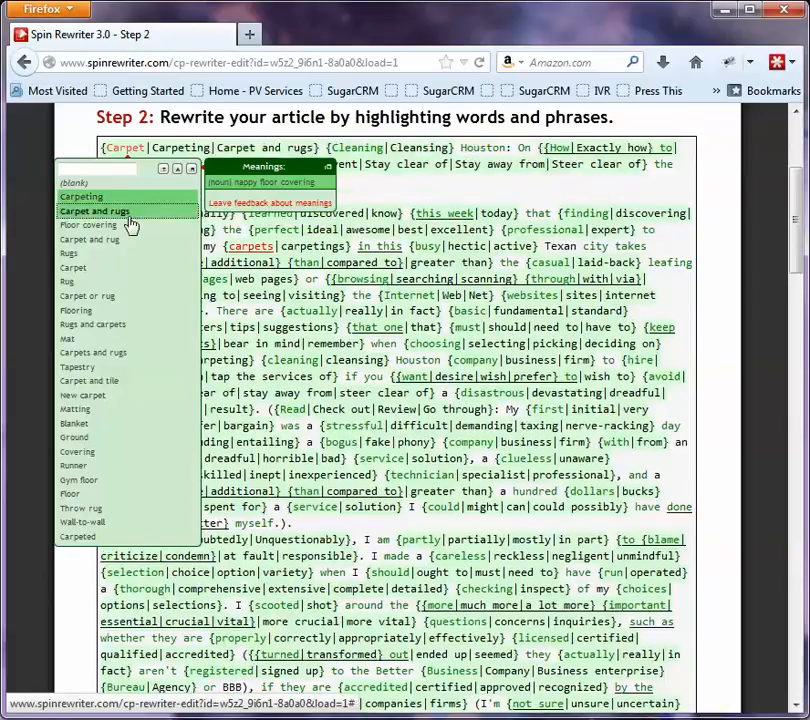
click(122, 255)
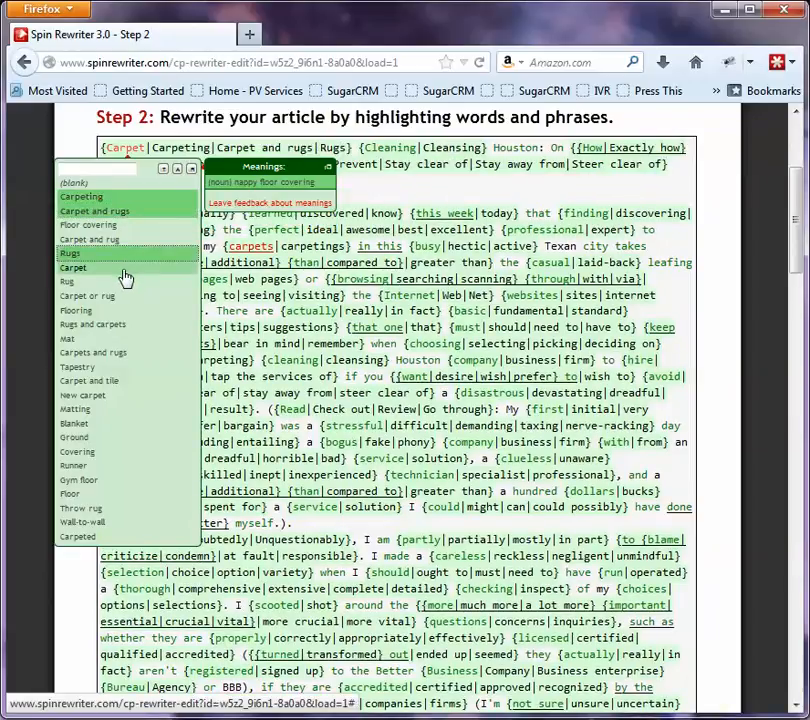
click(126, 282)
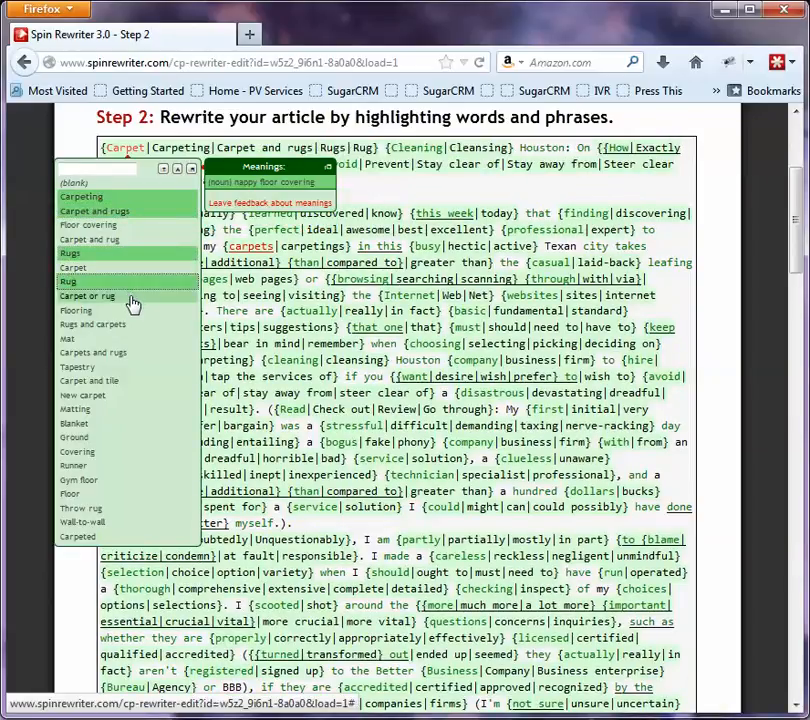
click(133, 300)
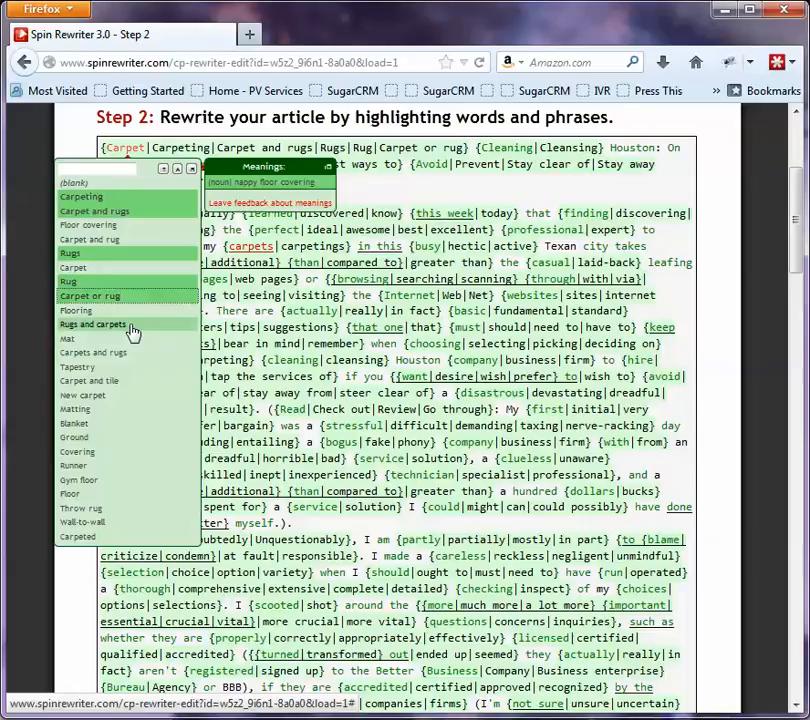
click(133, 329)
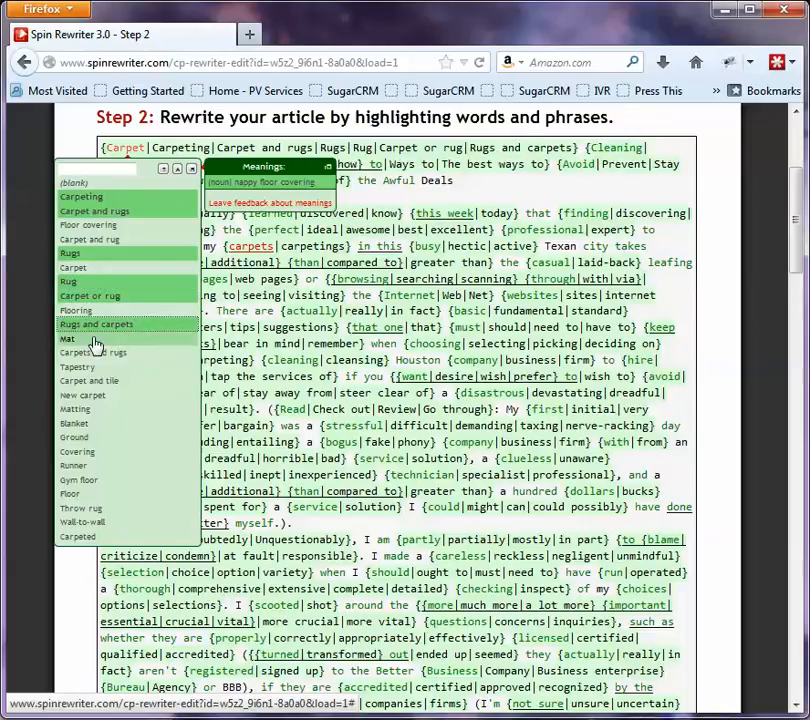
click(128, 354)
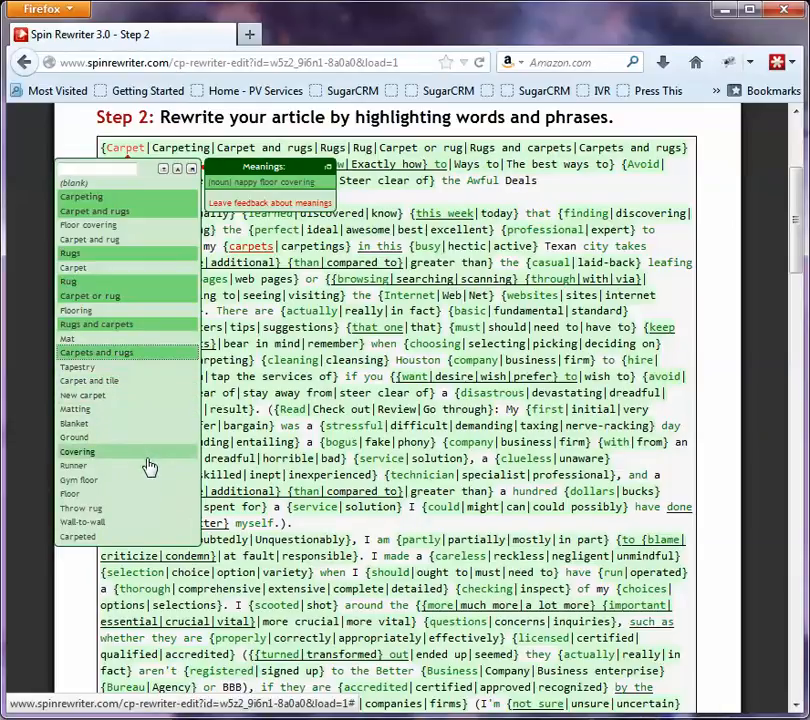
click(168, 516)
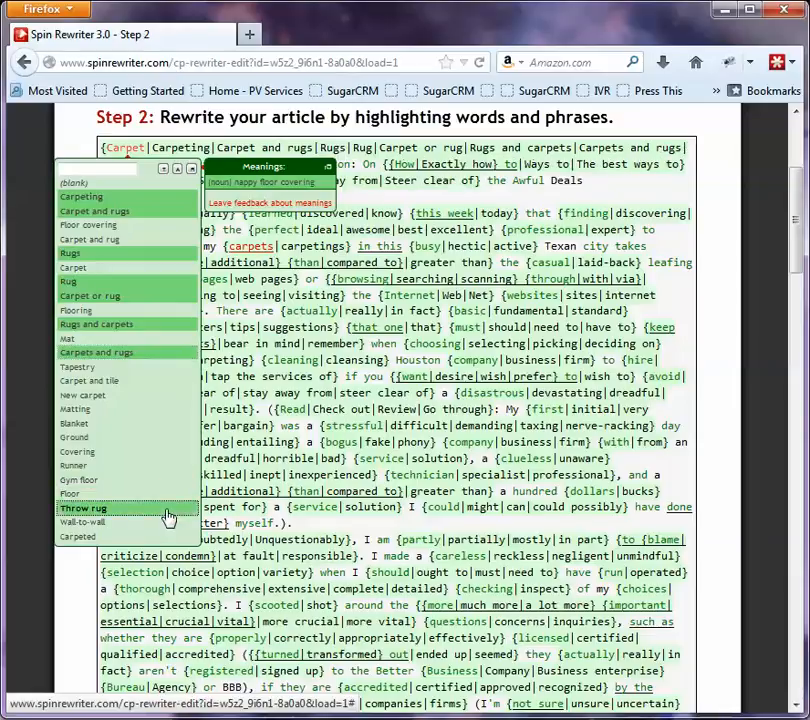
click(289, 258)
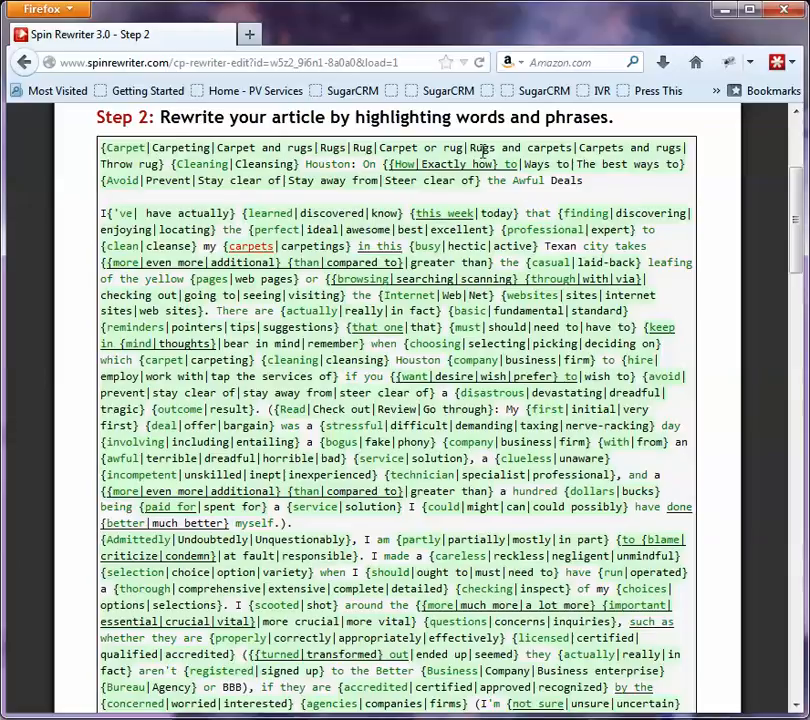
click(197, 166)
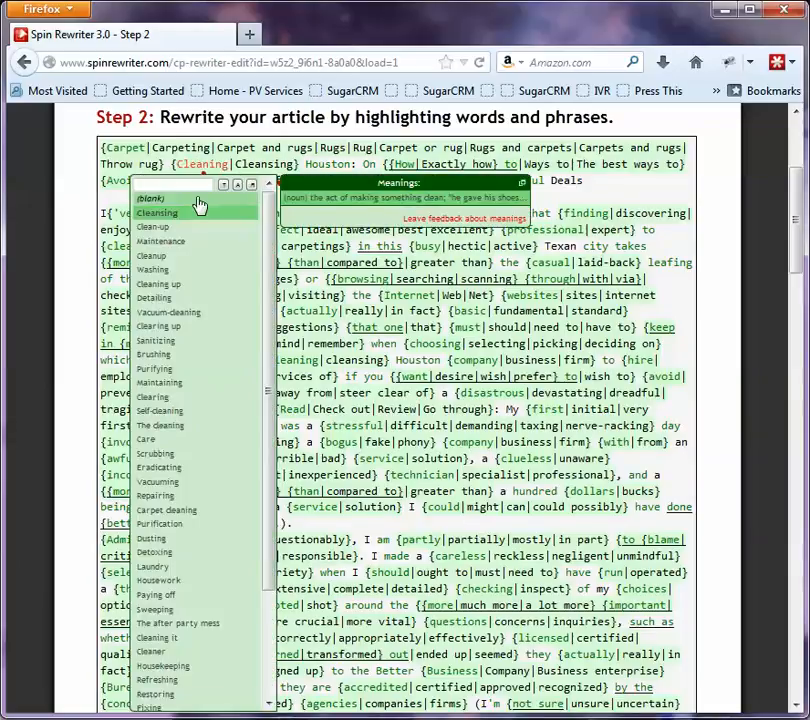
click(328, 353)
Use the selected synonyms of the title's "Carpet" to replace all occurrences of this meaning in the article.
double_click(126, 146)
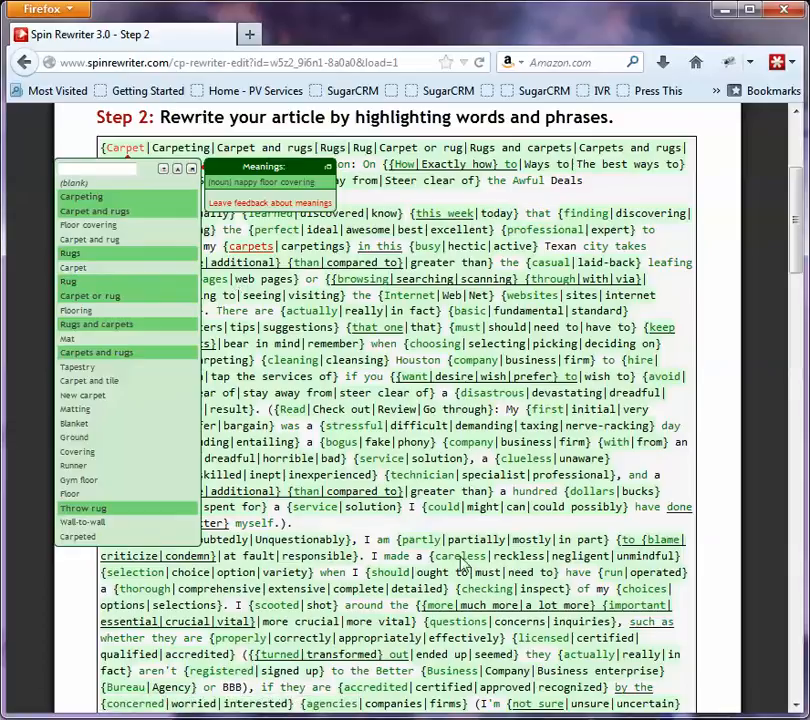
click(195, 170)
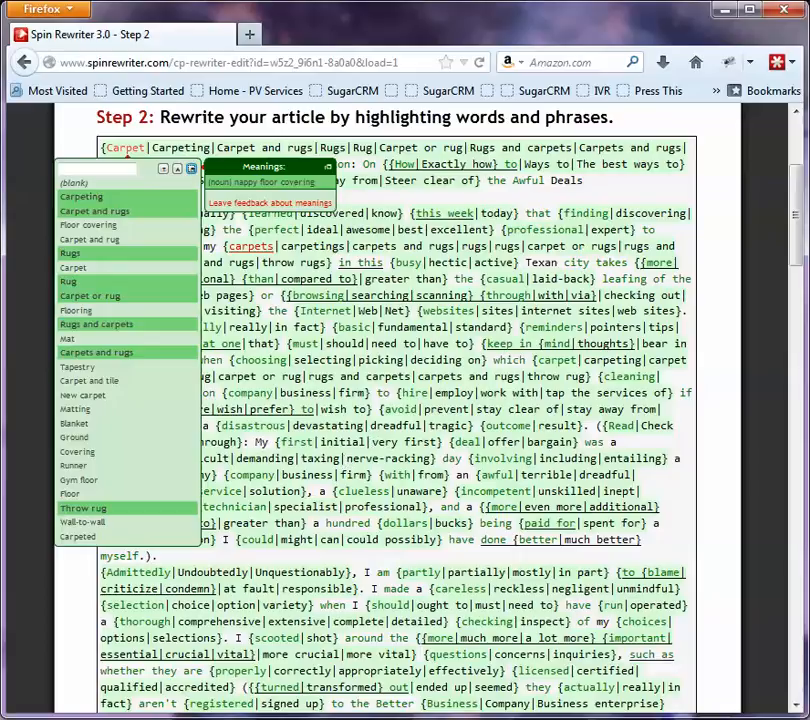
click(568, 668)
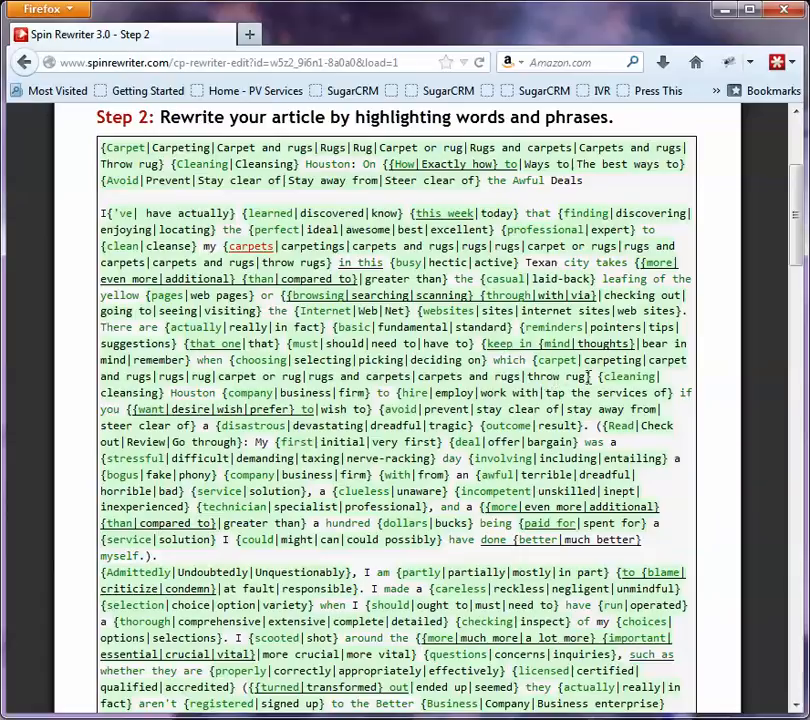
Add the synonyms Clean-up, Maintenance, Sanitizing, Scrubbing and Restoring to "Cleaning" in the title.
double_click(204, 164)
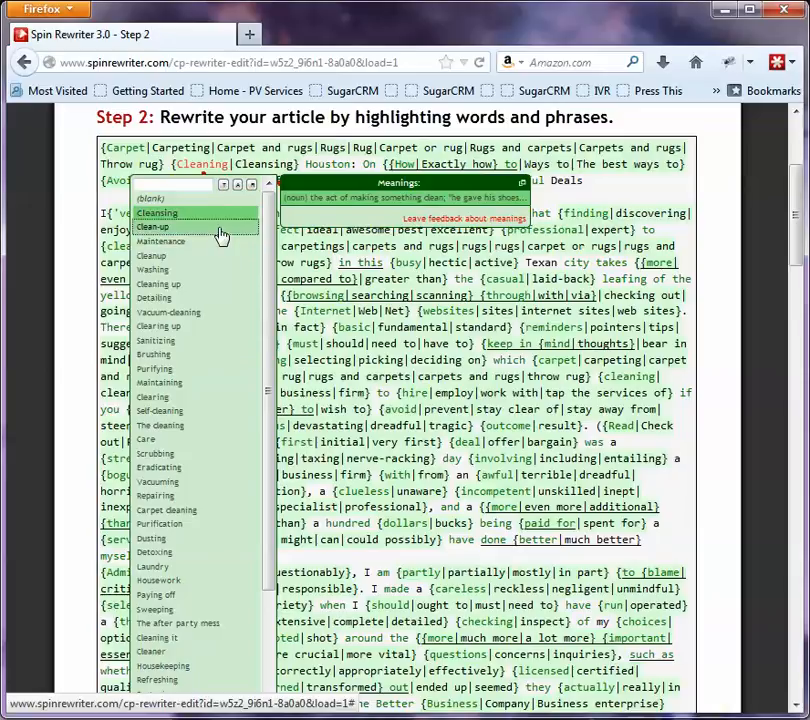
click(222, 227)
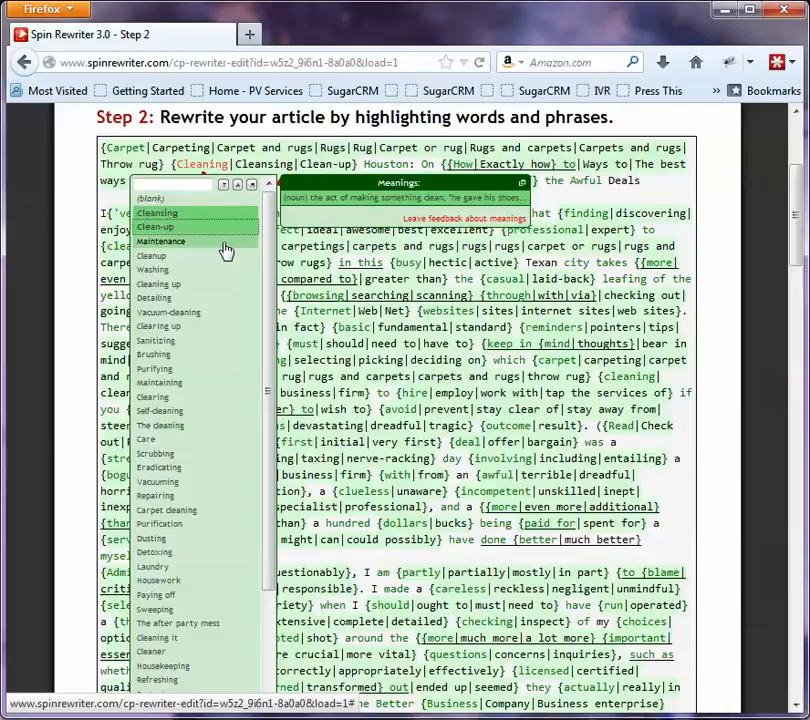
click(226, 243)
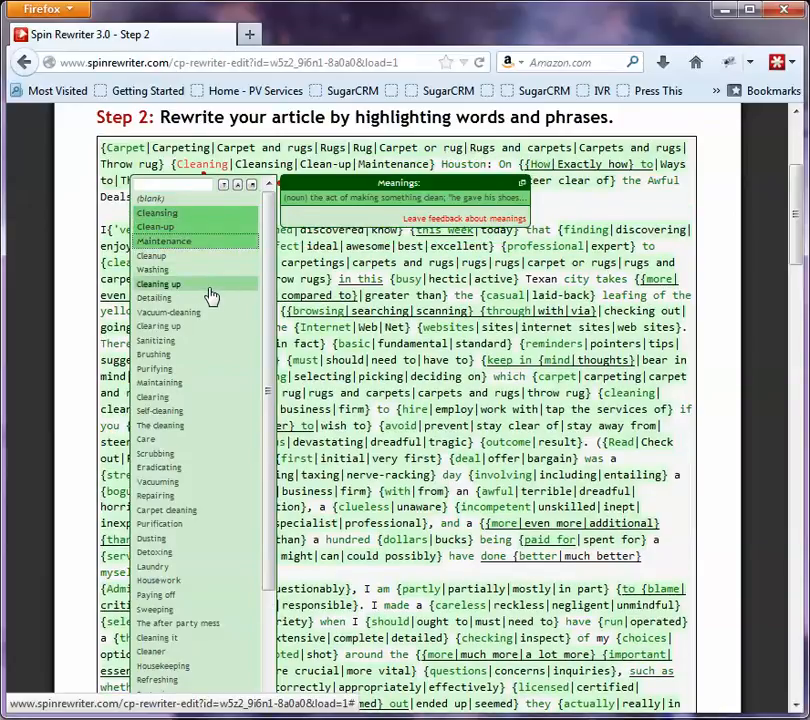
click(215, 344)
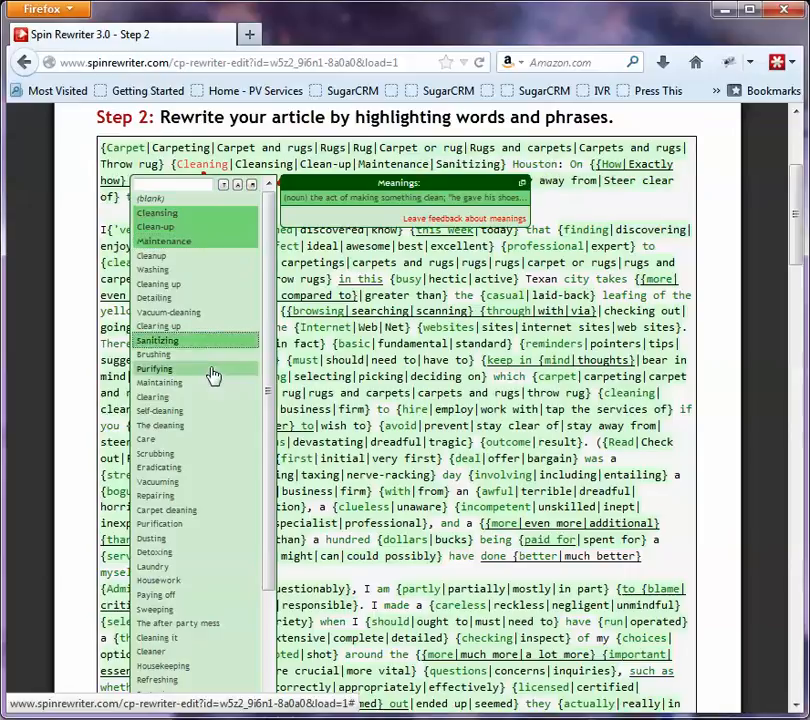
click(196, 465)
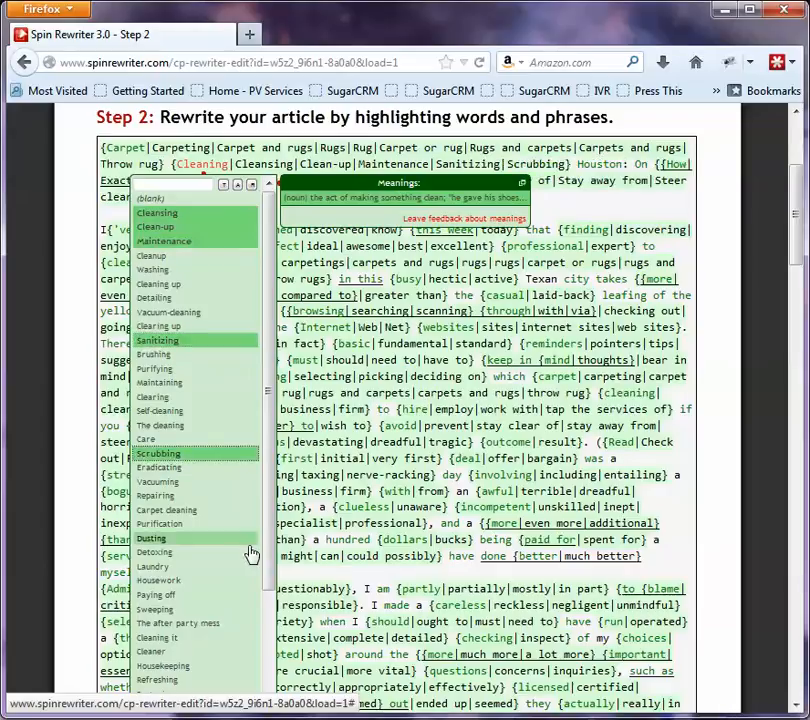
drag(268, 563, 269, 597)
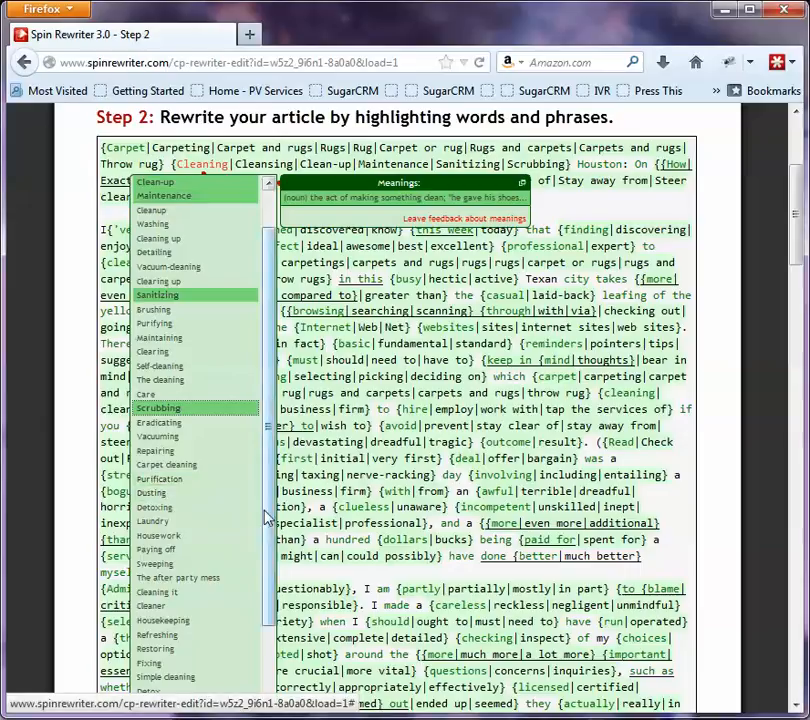
drag(270, 543, 271, 645)
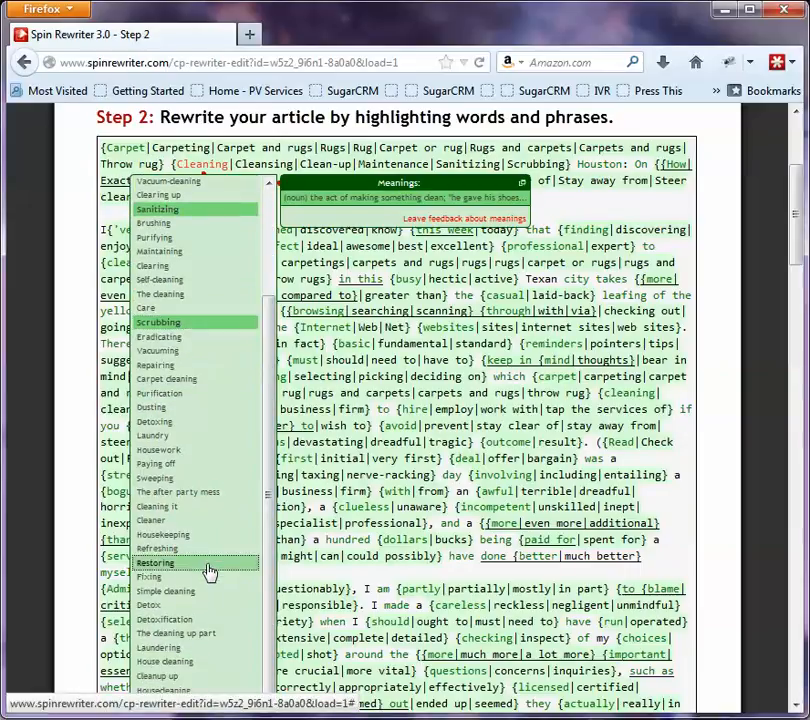
click(209, 571)
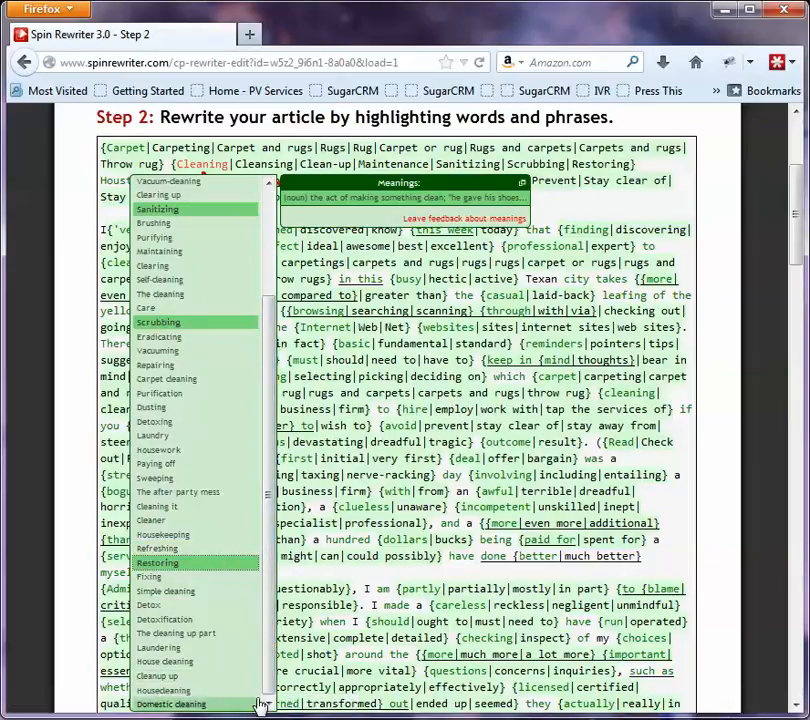
Use the selected synonyms of the title's "Cleaning" to replace all occurrences of this meaning in the article.
drag(271, 311, 271, 199)
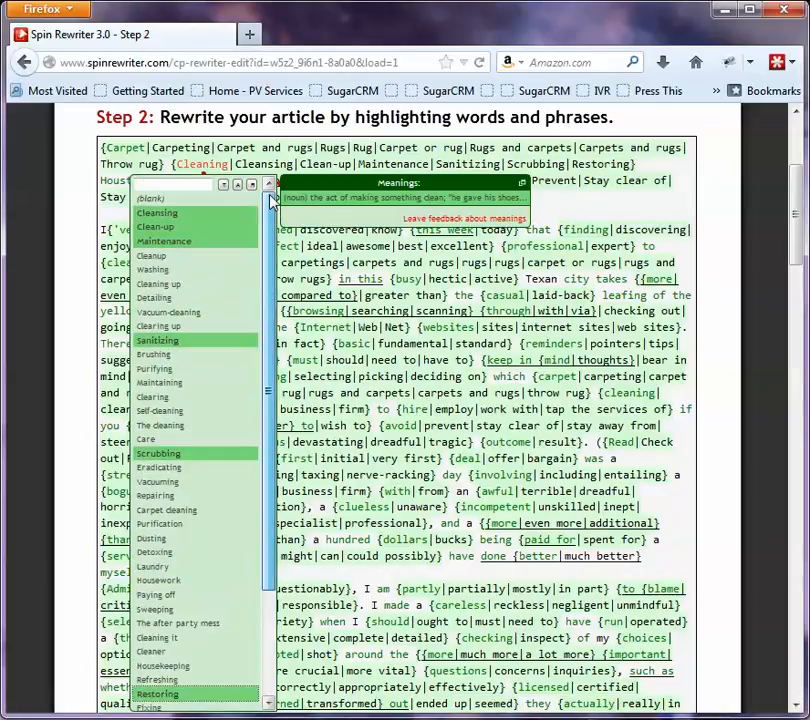
click(252, 185)
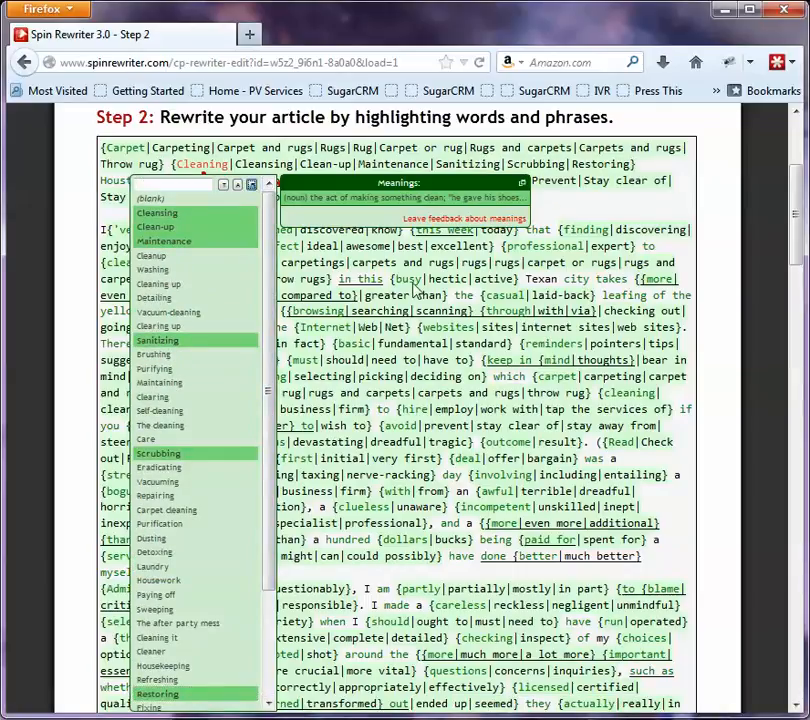
click(466, 258)
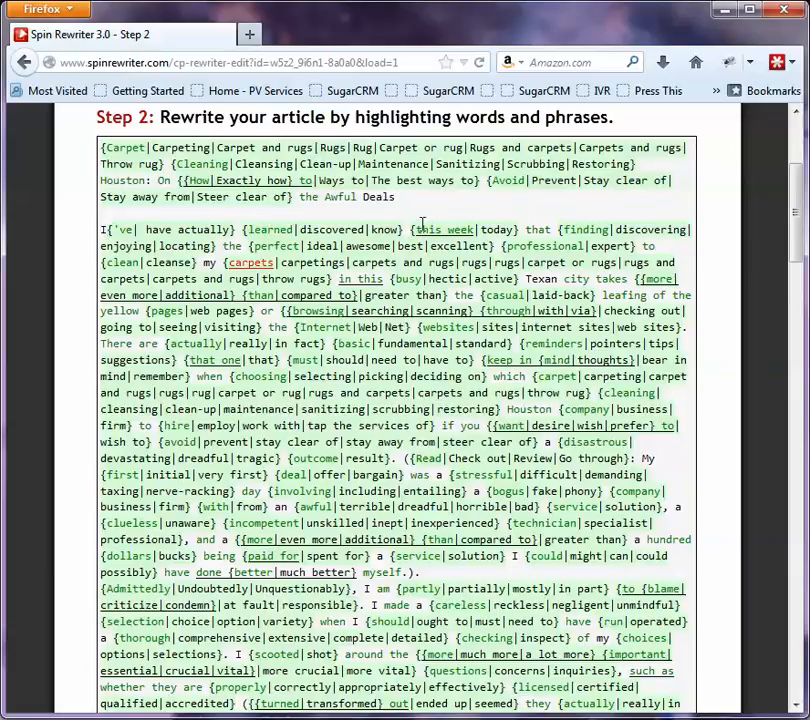
Add the custom synonyms "recently" and "just yesterday" to "this week" in the first sentence.
drag(411, 231, 444, 231)
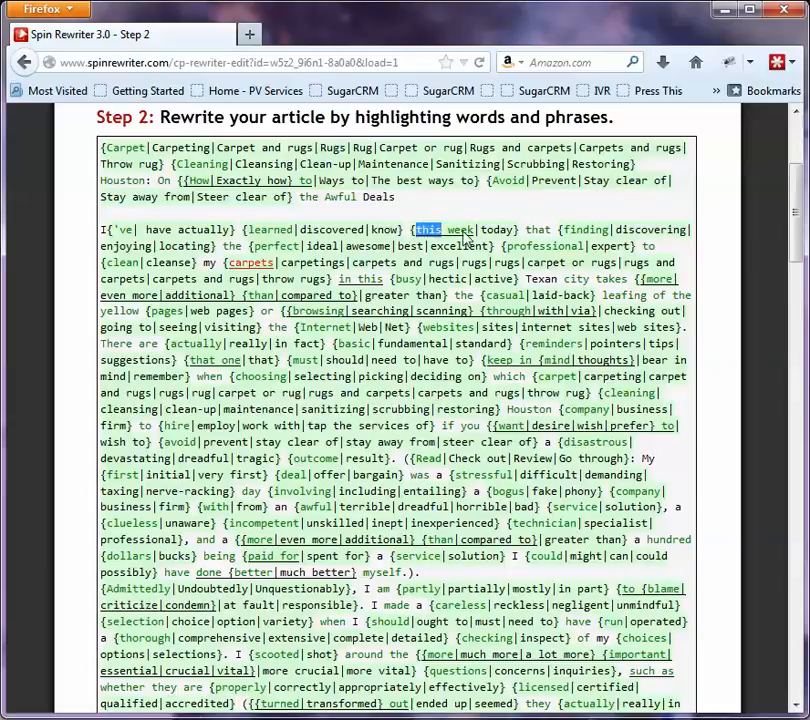
click(419, 229)
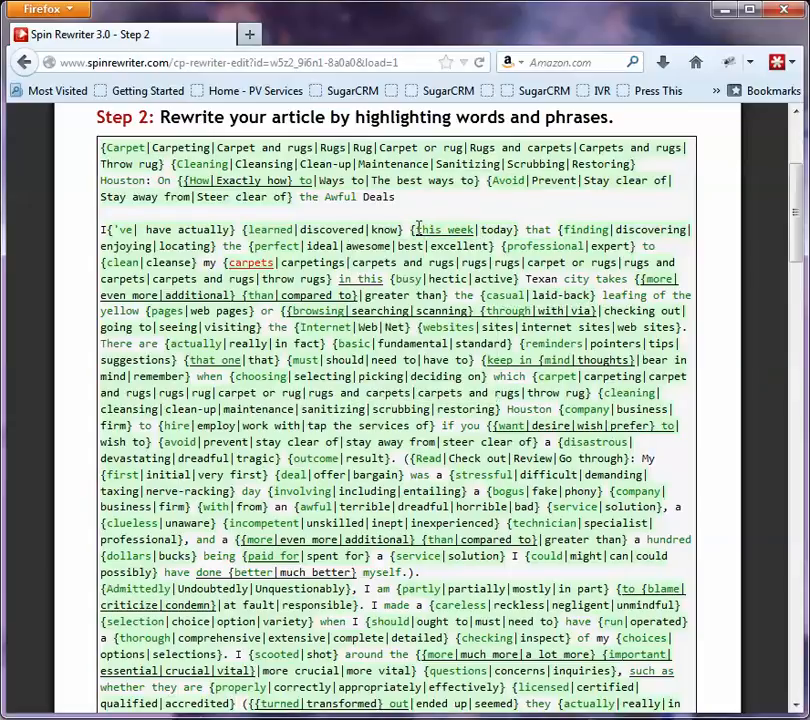
drag(415, 229, 476, 230)
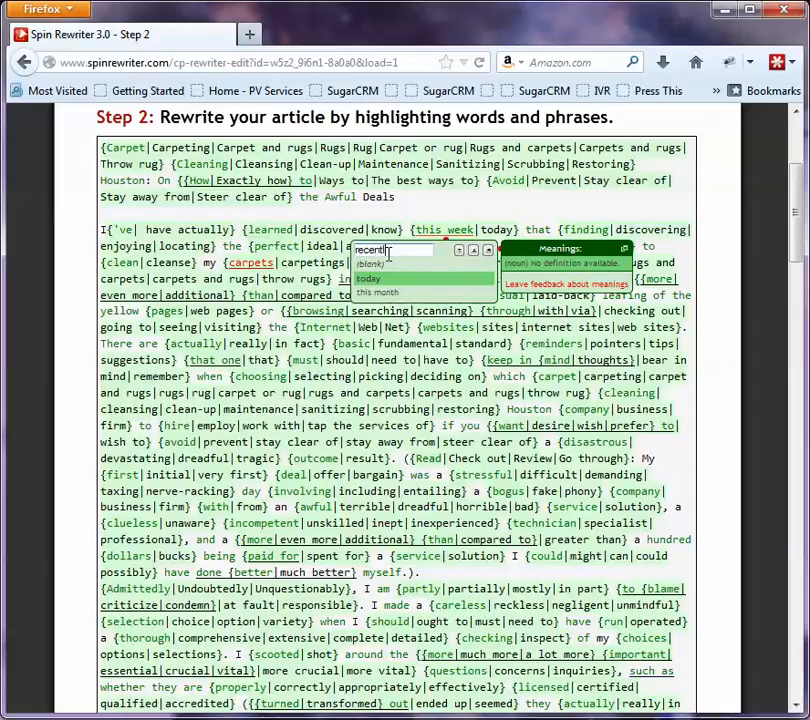
text(recently)
key(Return)
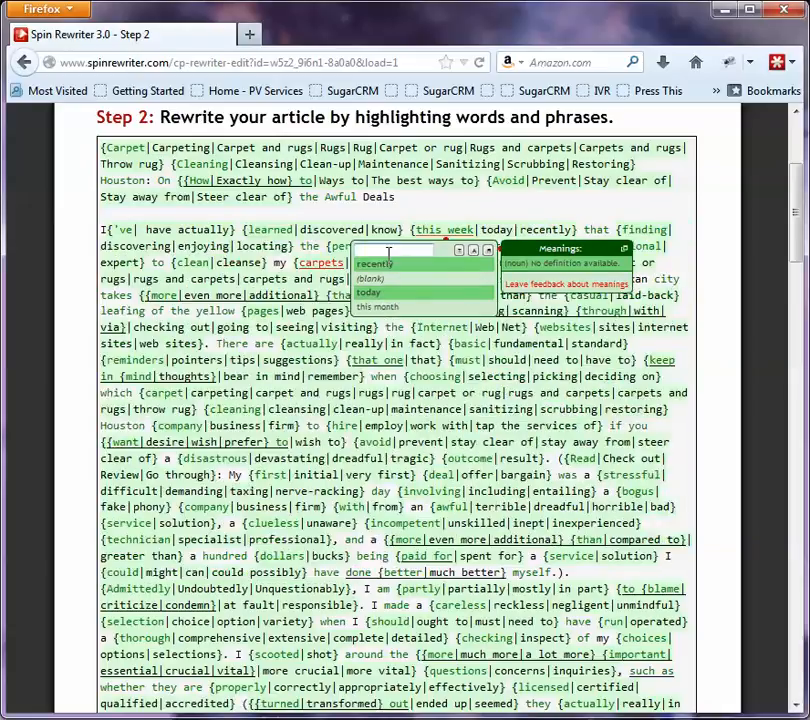
text(just yesterday)
key(Return)
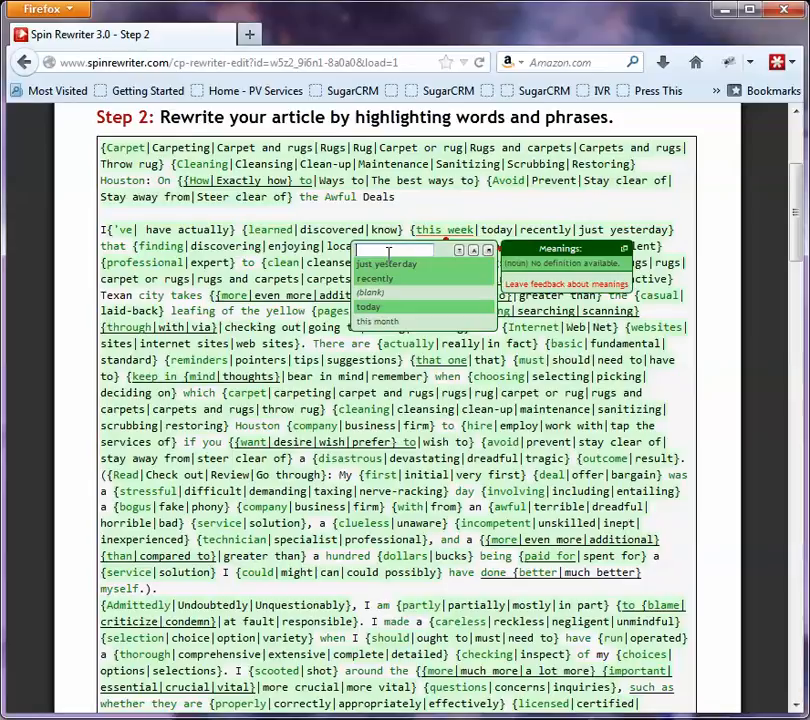
click(537, 349)
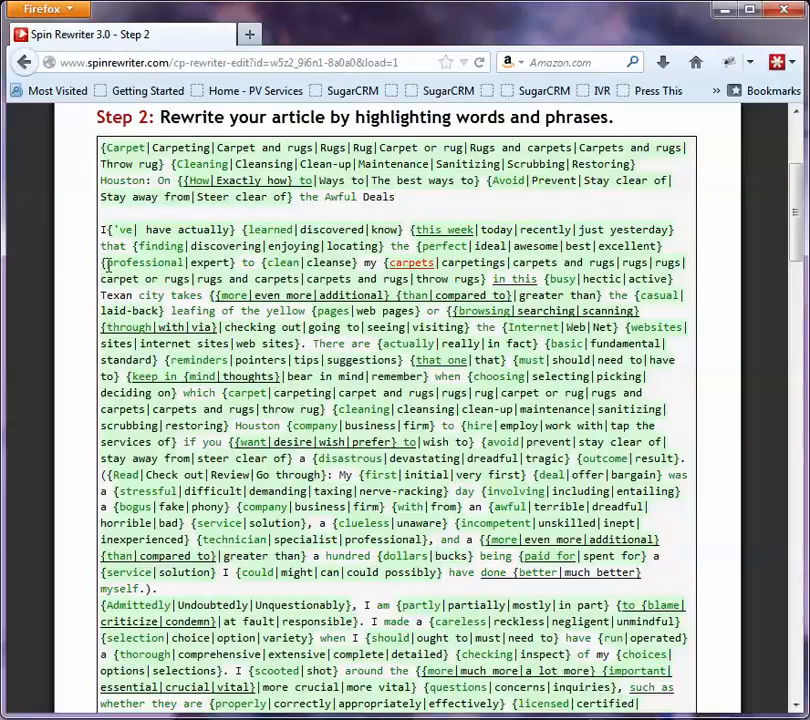
Add specialist, pro and contractor from the noun meaning of "professional" in the first sentence, and replace all occurrences of this meaning with the selected synonyms.
drag(110, 263, 185, 262)
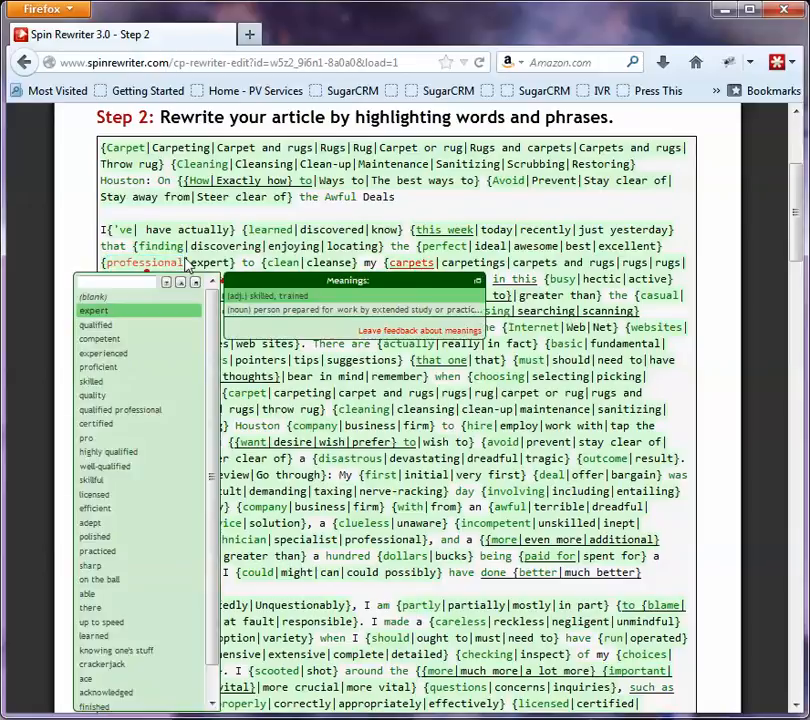
click(128, 285)
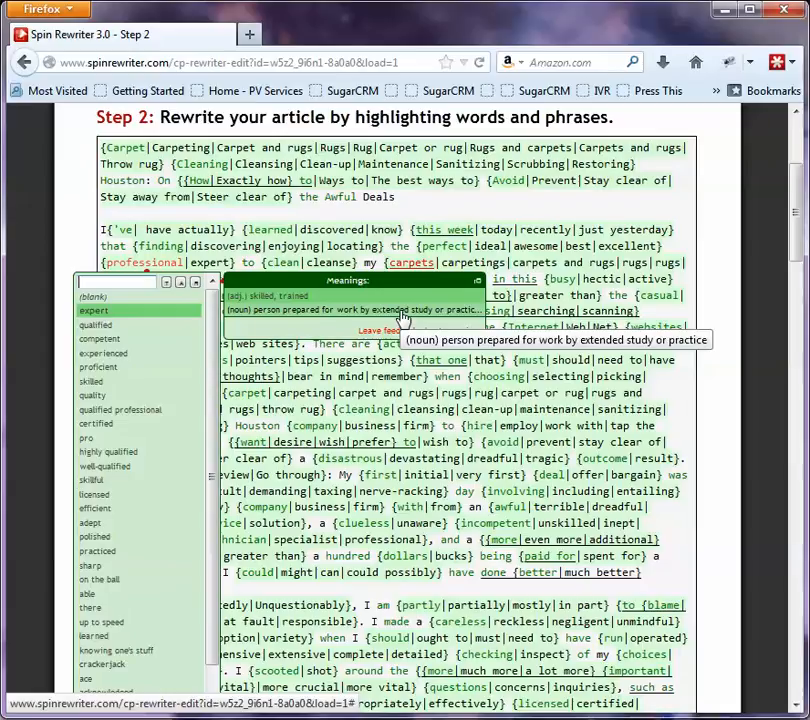
click(265, 316)
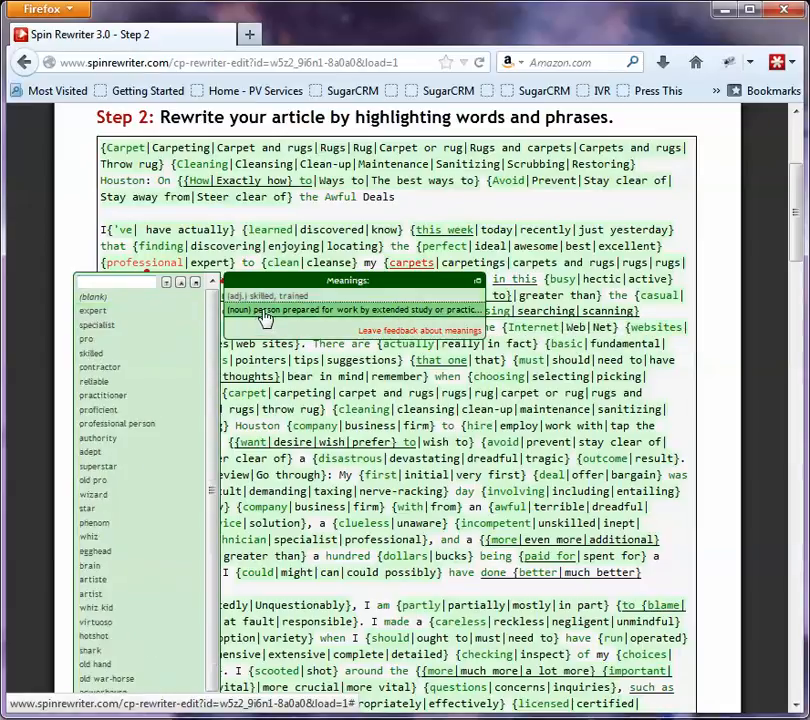
click(115, 326)
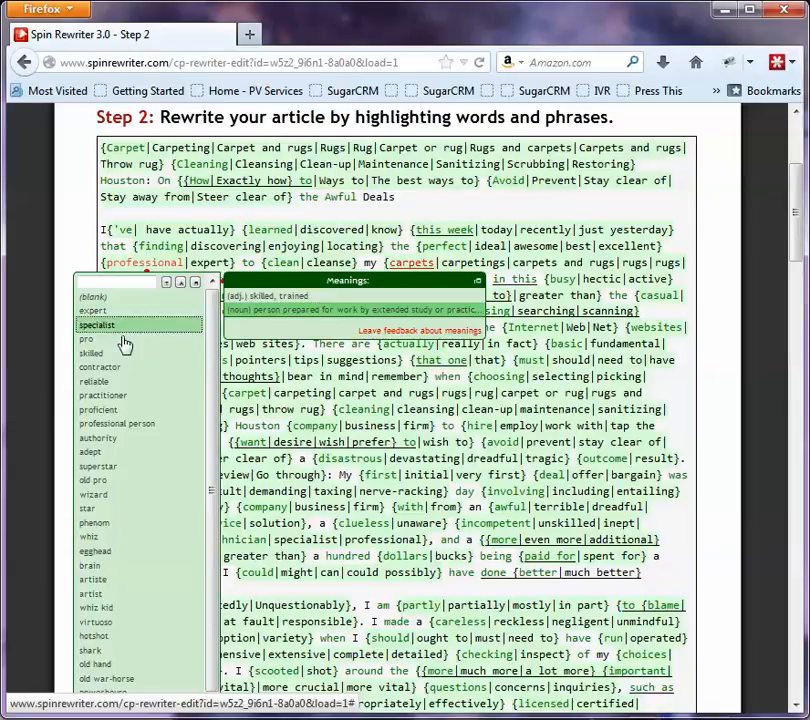
click(121, 340)
click(122, 368)
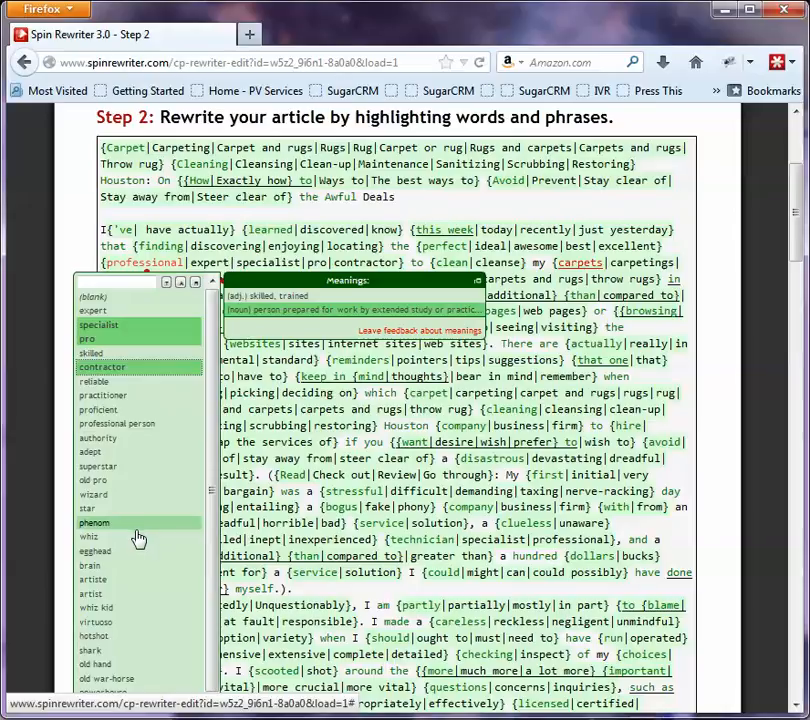
click(197, 284)
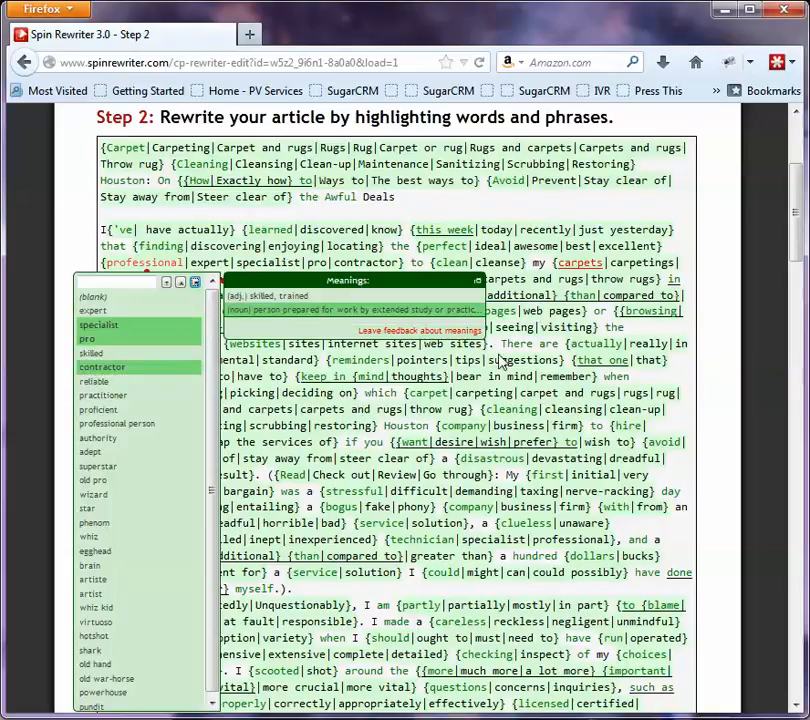
click(487, 312)
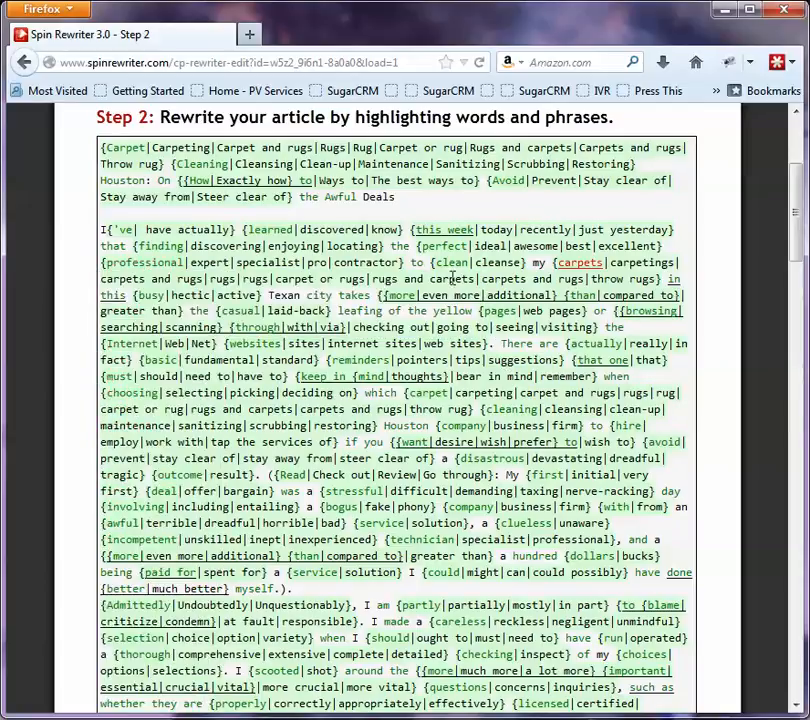
Add the synonyms maintain and vacuum to the verb "clean" in the first sentence.
double_click(445, 264)
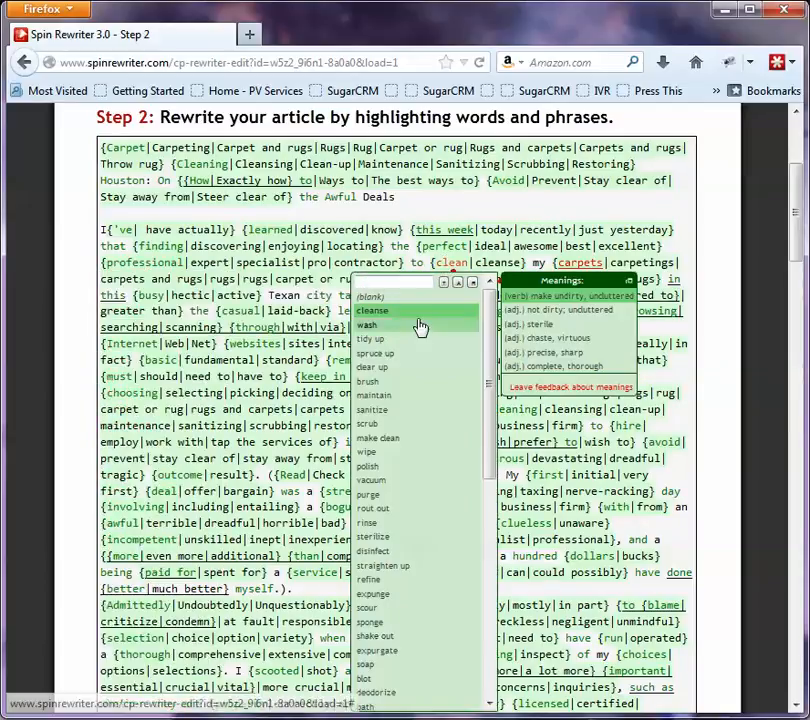
click(447, 402)
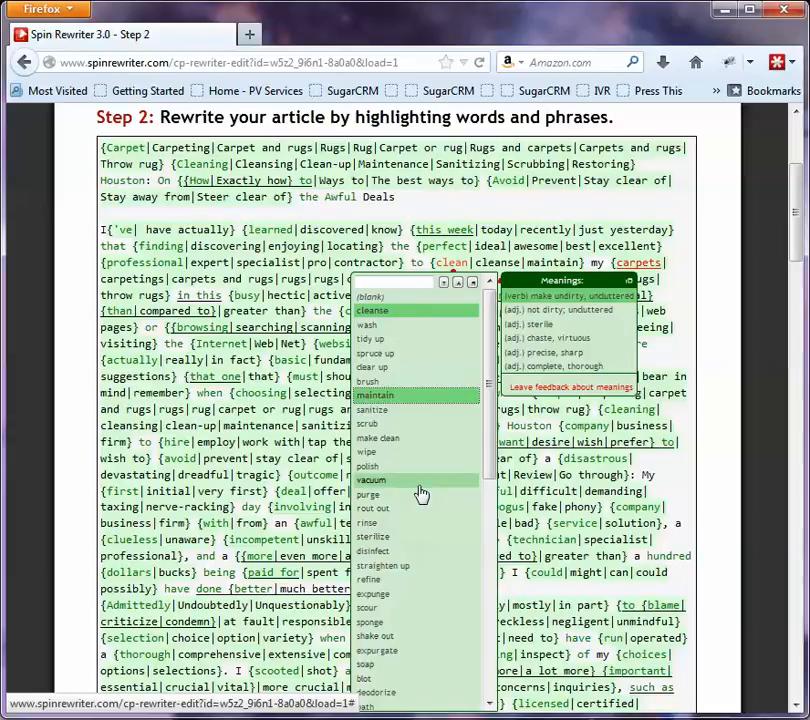
click(421, 482)
scroll(421, 497, down, 2)
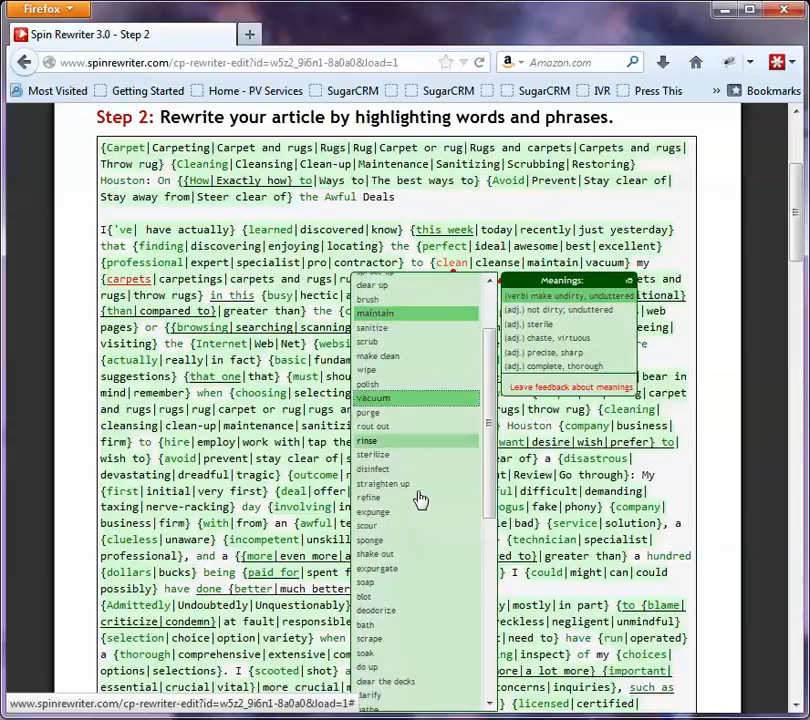
scroll(412, 616, down, 1)
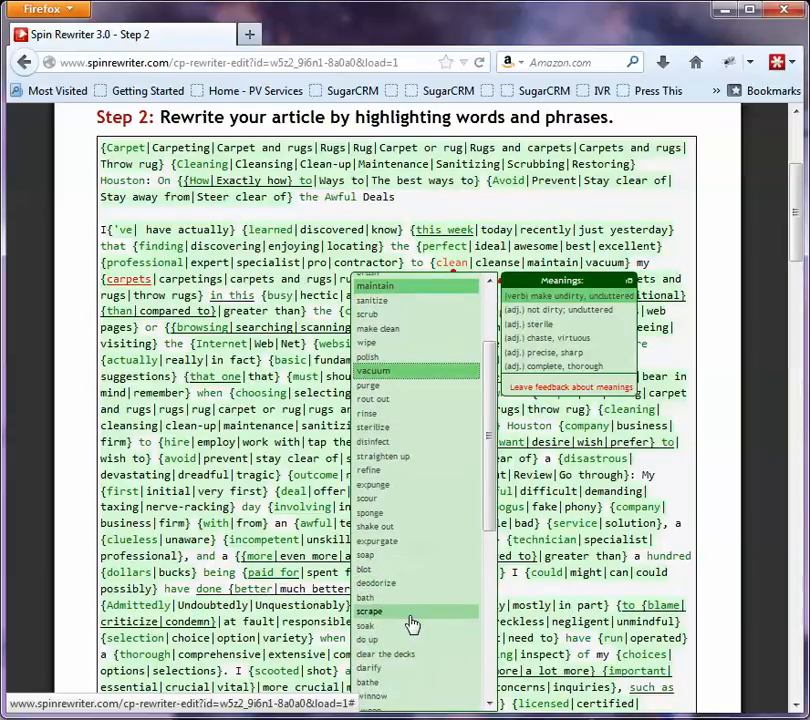
scroll(412, 624, down, 5)
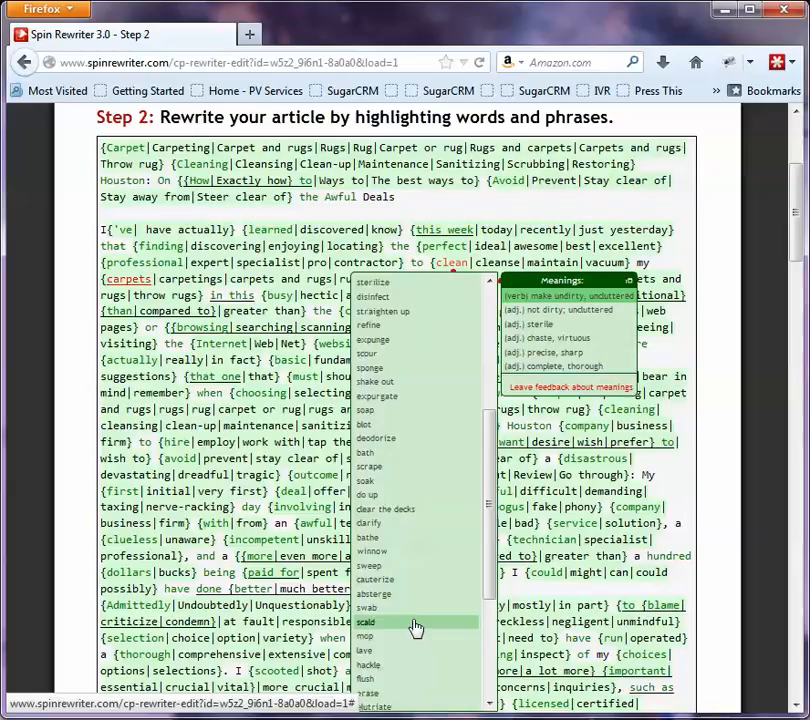
scroll(415, 622, down, 3)
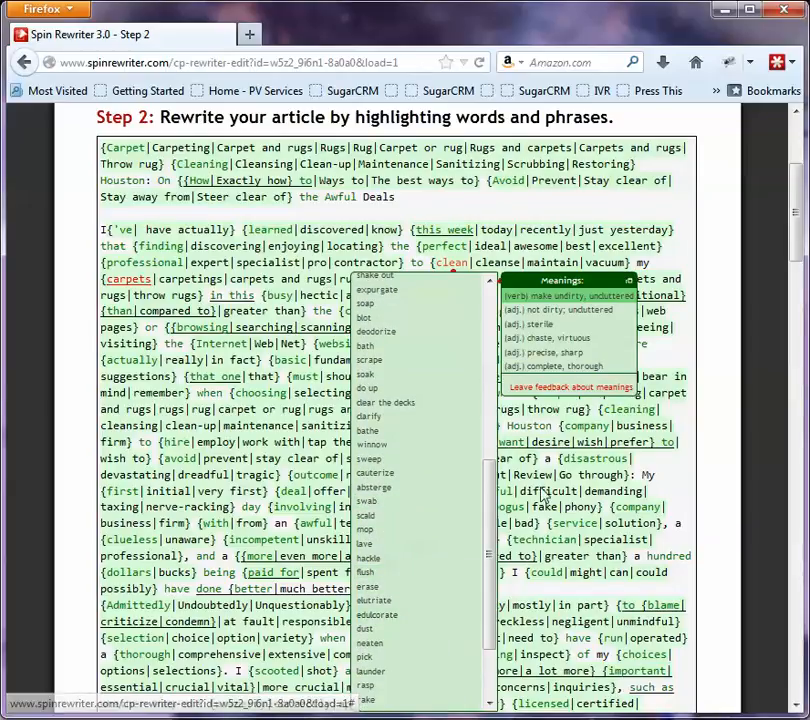
click(529, 427)
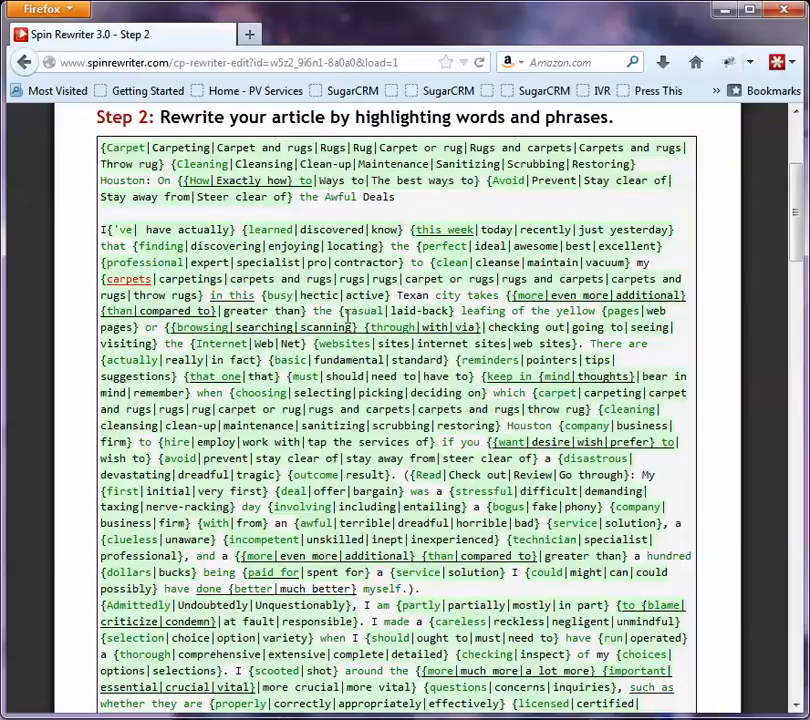
Add the listed synonym nonchalant and the custom synonym "lazy" to "casual" in the first paragraph.
drag(347, 314, 386, 312)
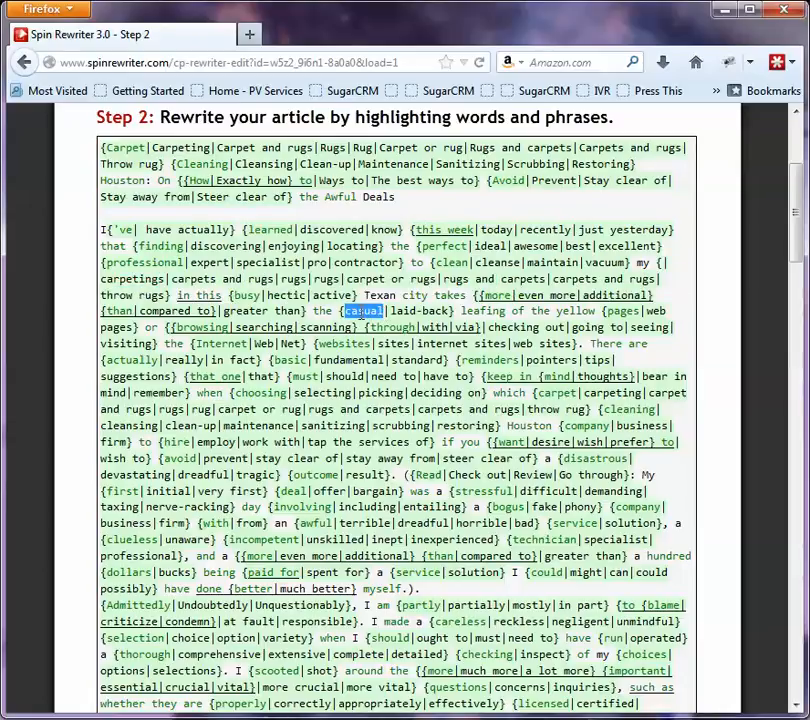
click(362, 314)
click(362, 315)
click(361, 317)
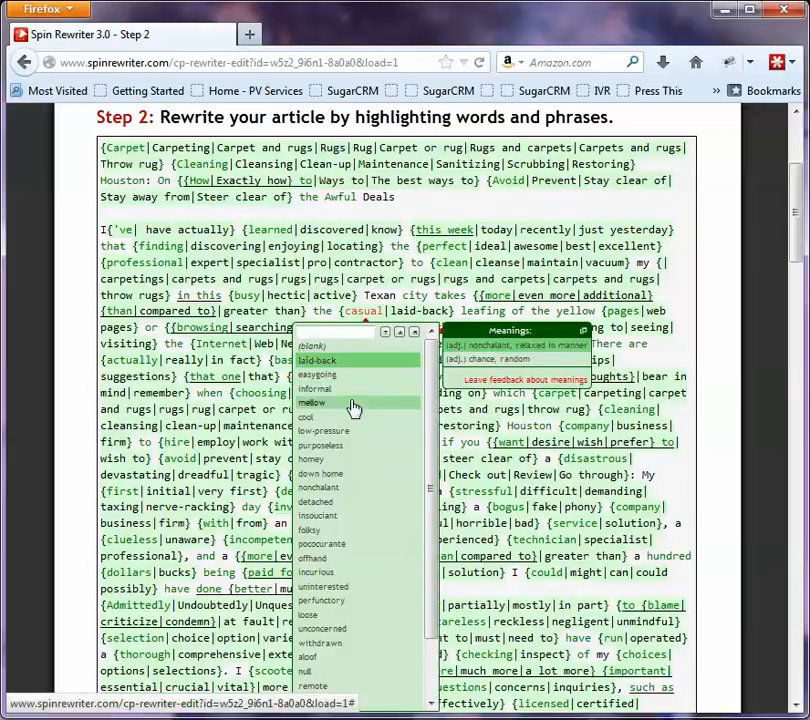
click(341, 489)
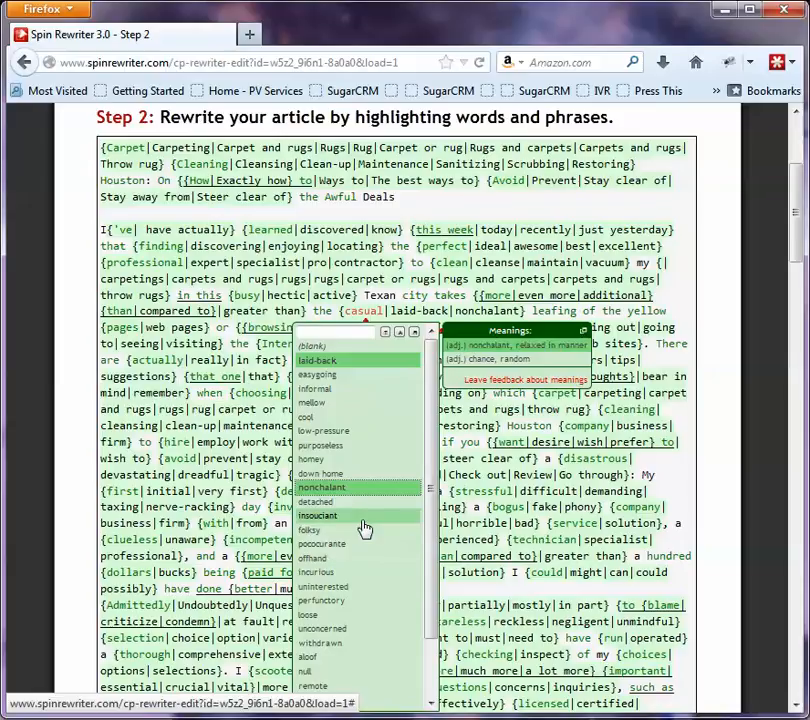
scroll(371, 553, down, 3)
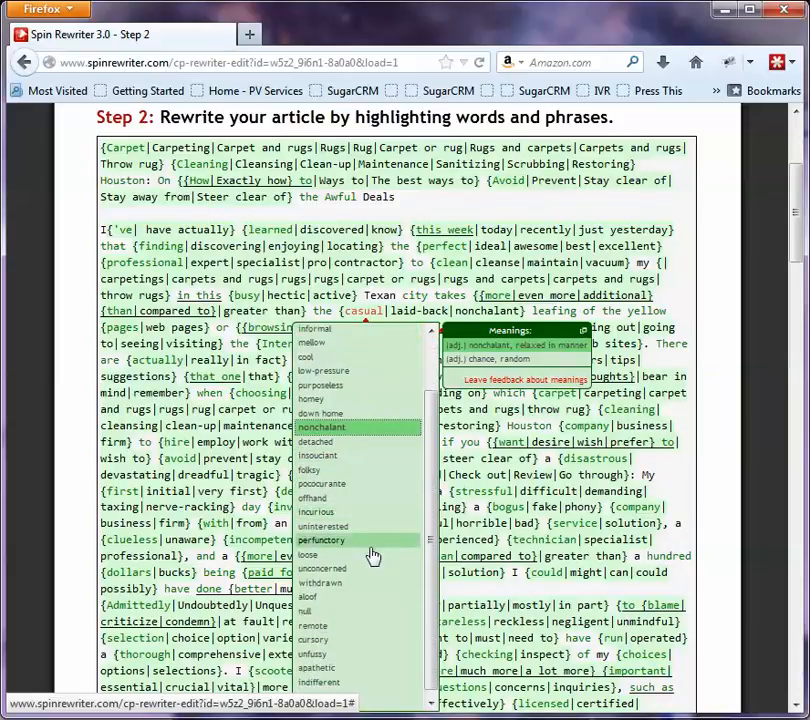
scroll(371, 555, up, 3)
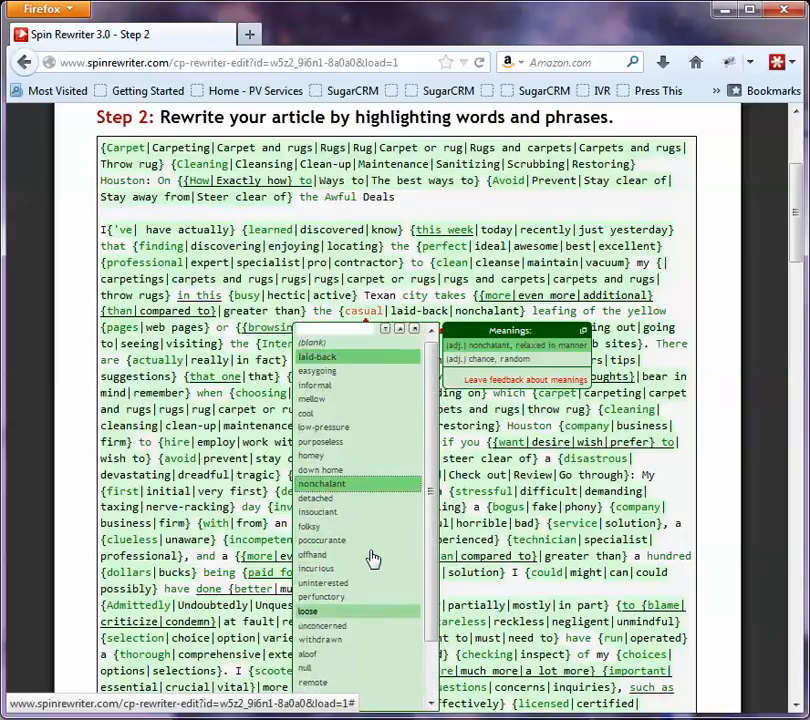
click(344, 333)
text(lazy)
key(Return)
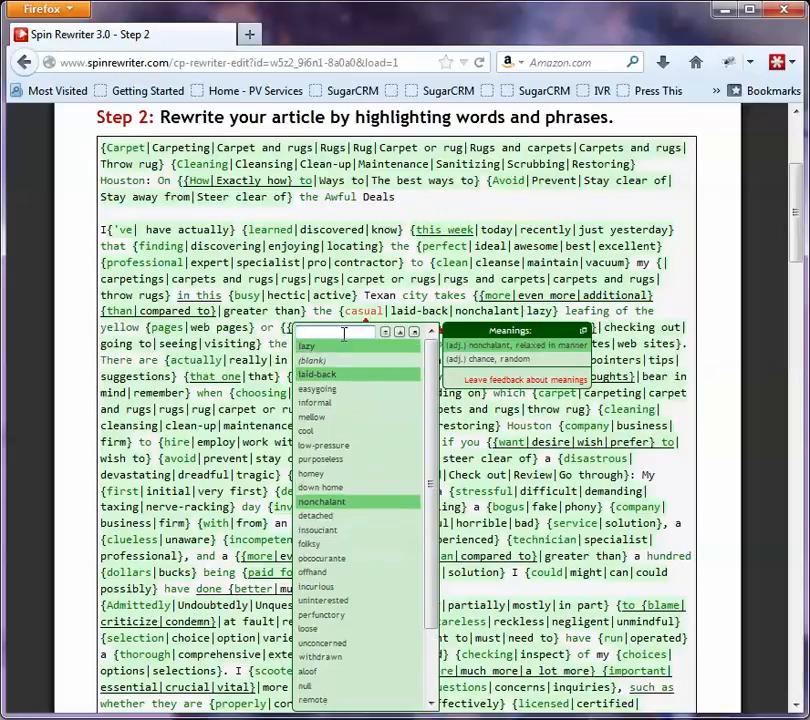
click(604, 322)
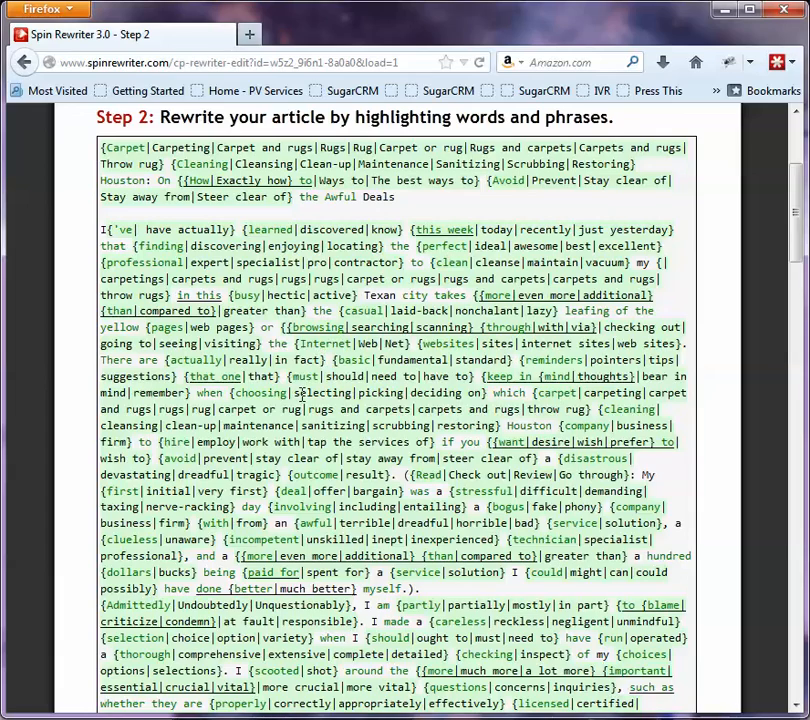
Remove the synonym "that" from "that one" in the first paragraph and add the custom synonym "that you" instead.
scroll(311, 393, up, 2)
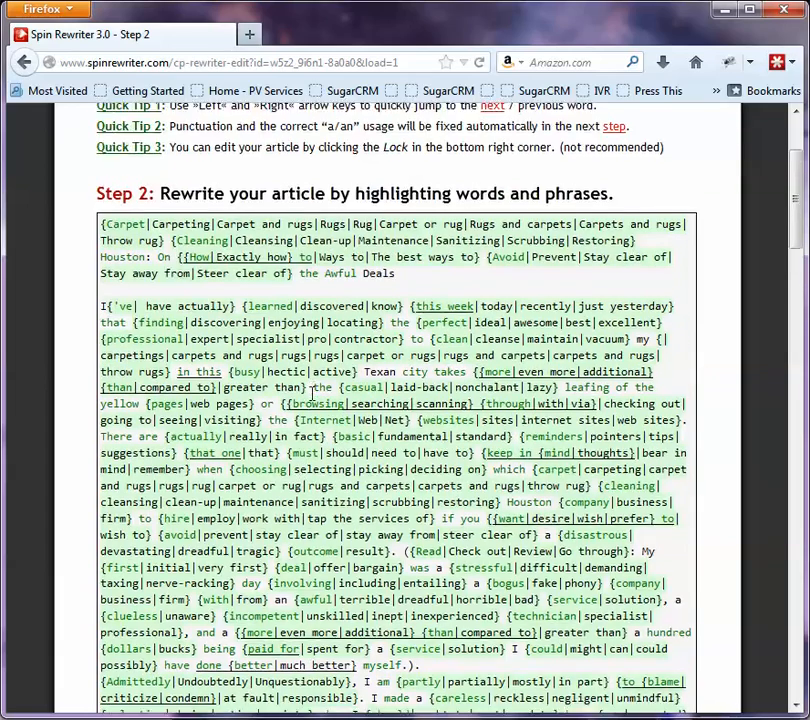
scroll(311, 400, down, 5)
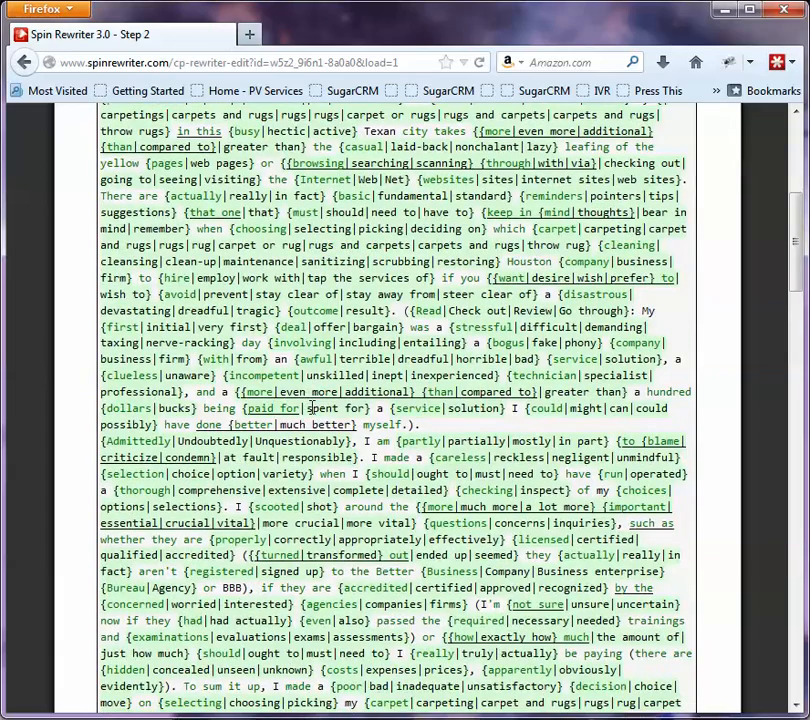
scroll(310, 408, up, 1)
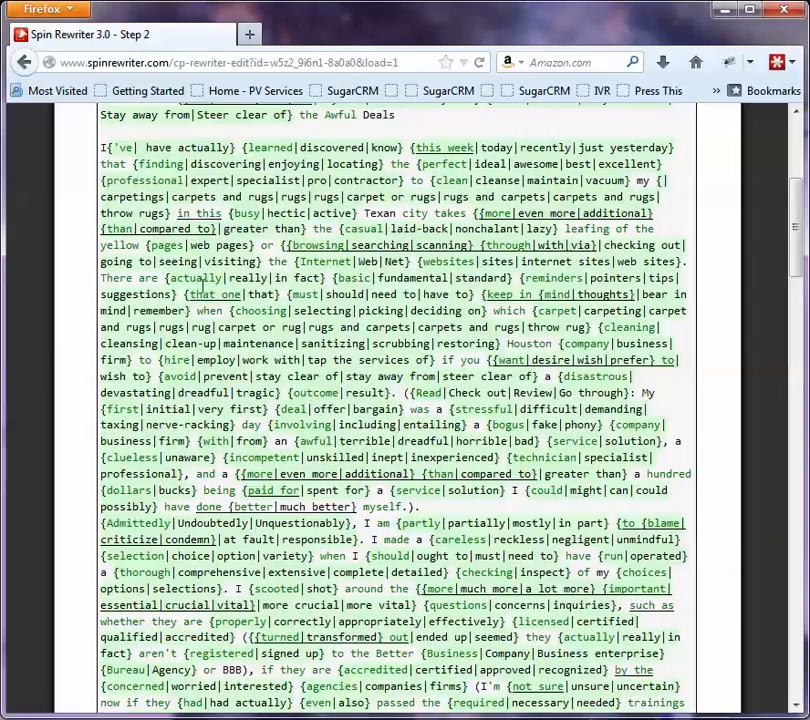
drag(188, 296, 237, 296)
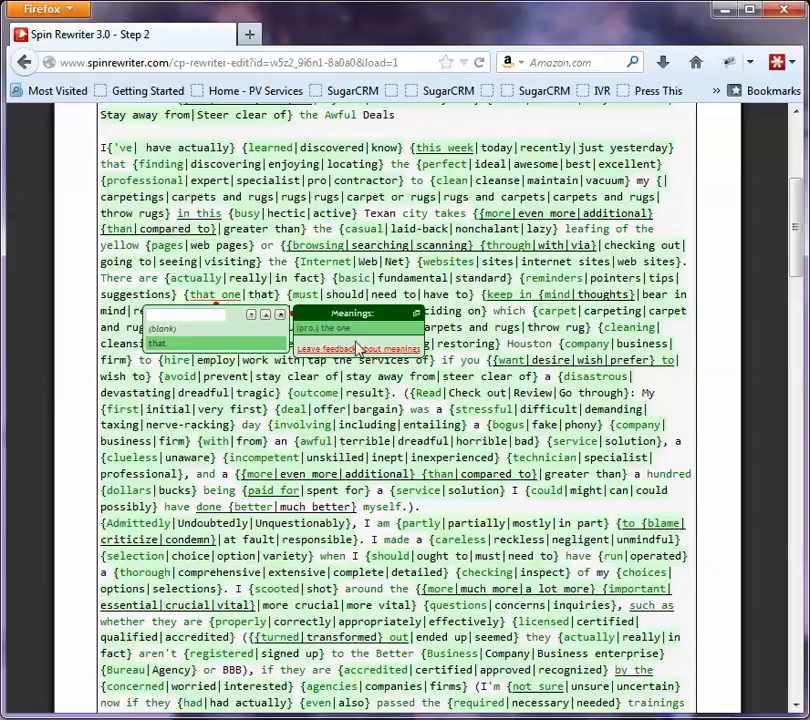
click(205, 344)
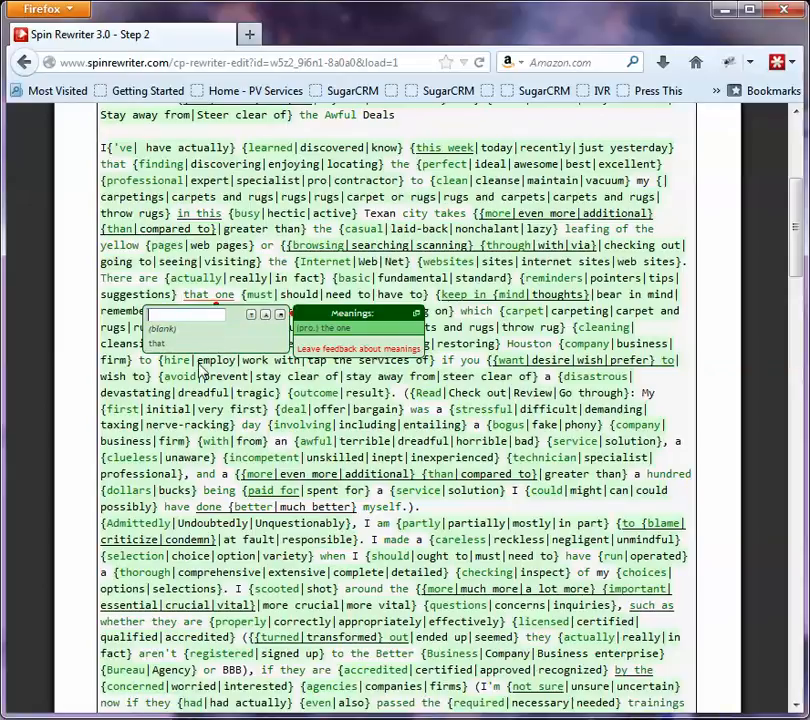
text(that you)
key(Return)
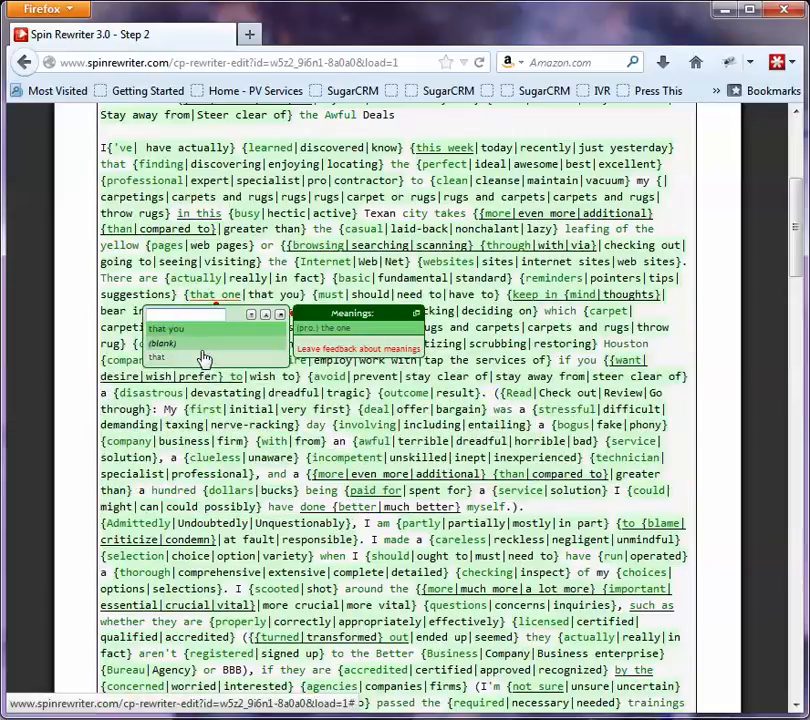
Add the custom synonyms "one should" and "one can" to "that one" in the first paragraph.
text(one should)
key(Return)
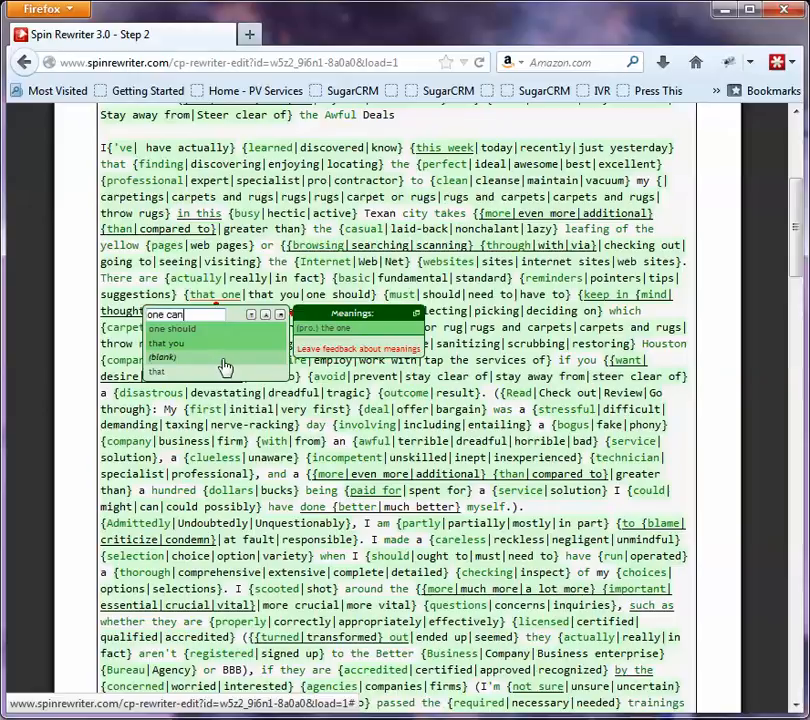
text(one can)
key(Return)
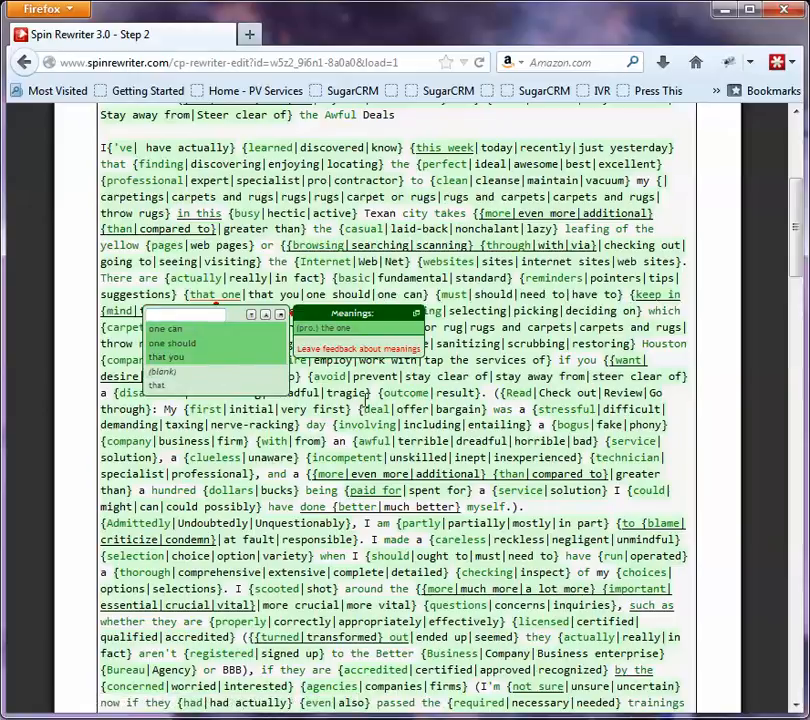
click(345, 330)
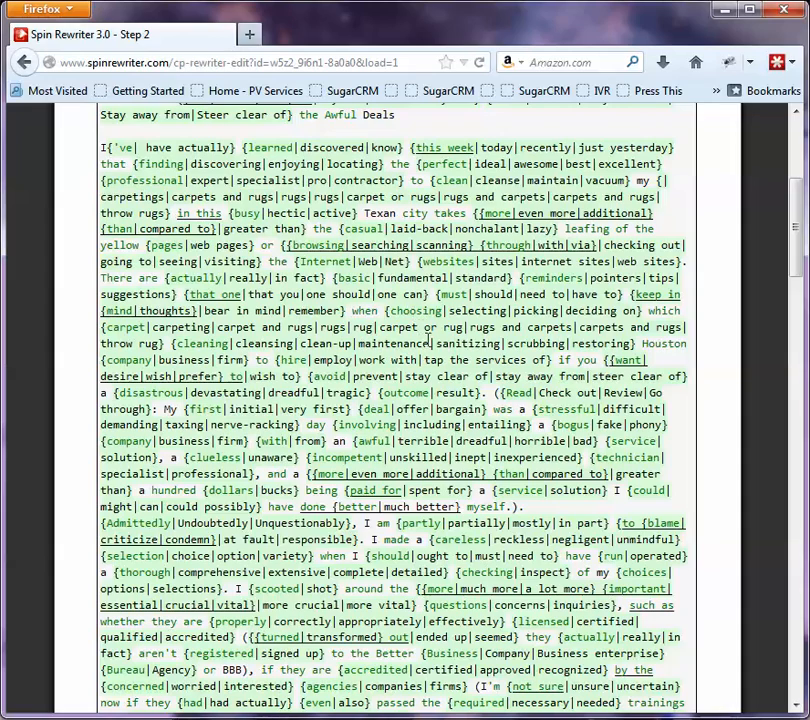